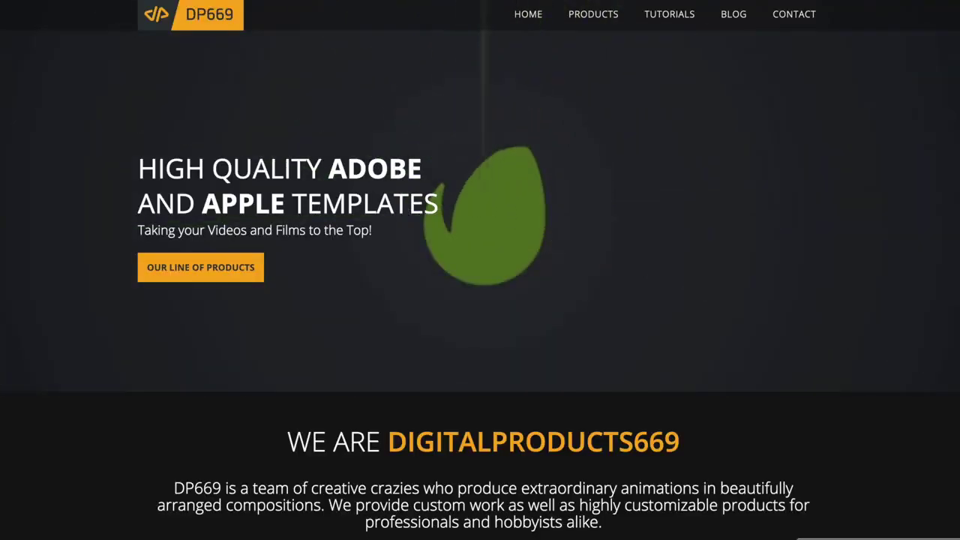
Step: Scroll the browser through the installed 3D Device, Audio Spectrum, Backgrounds and Badges titles
scroll(866, 405, down, 10)
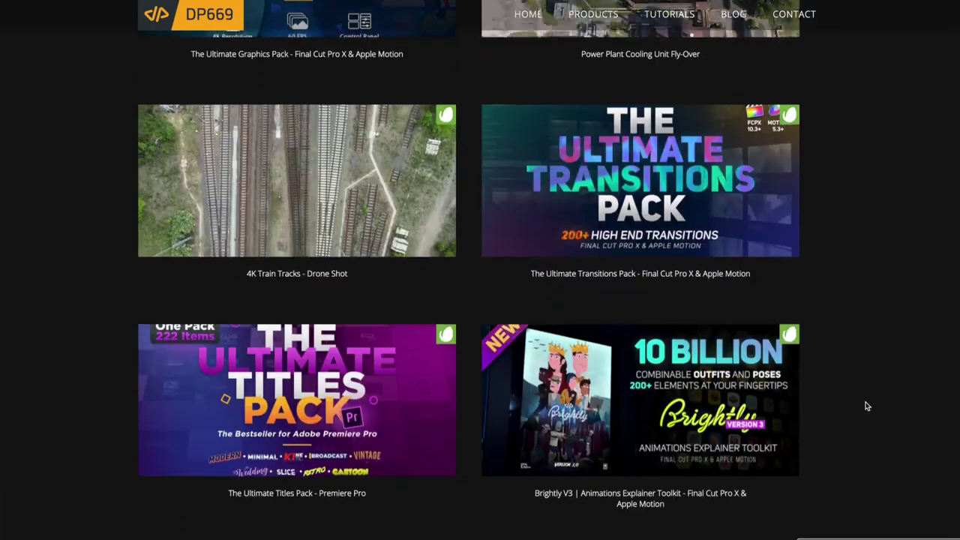
scroll(866, 406, down, 3)
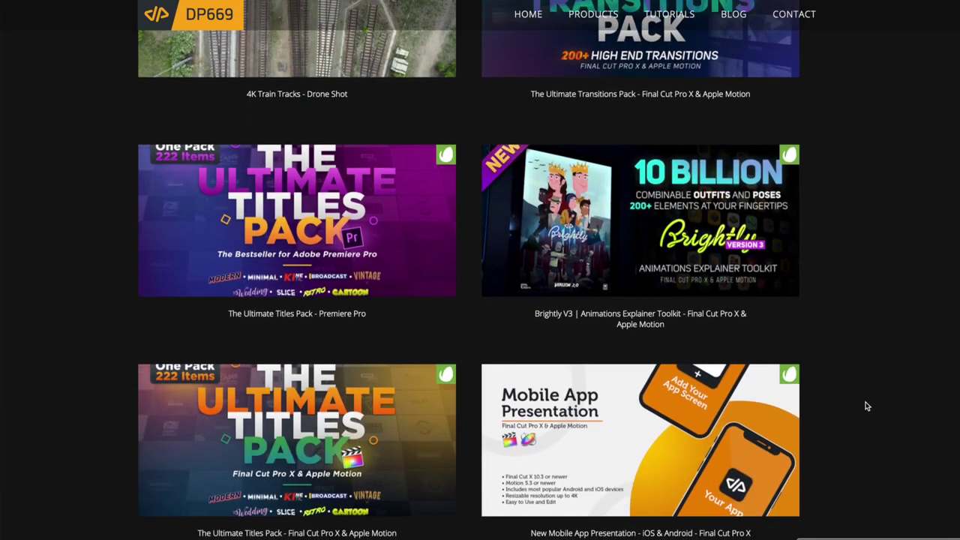
scroll(866, 405, down, 3)
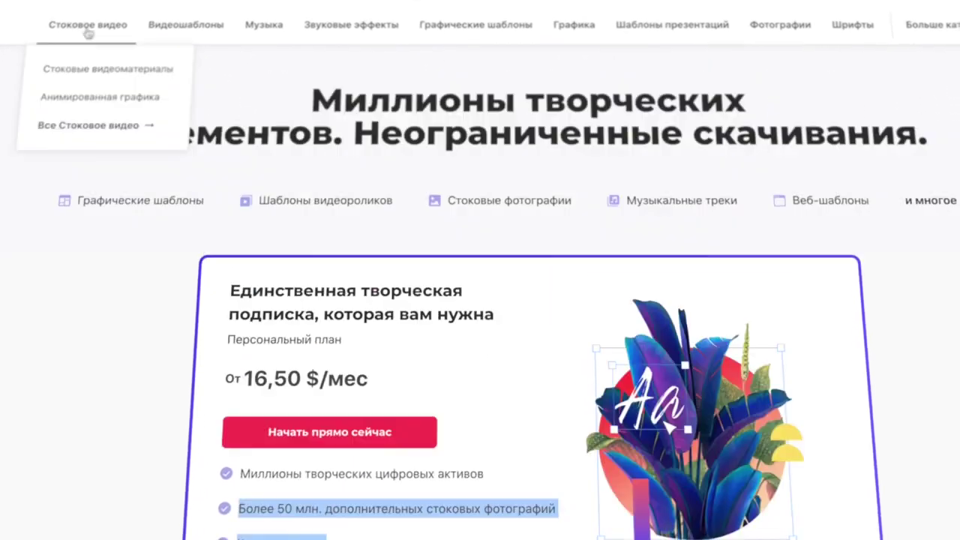
mouse_move(281, 11)
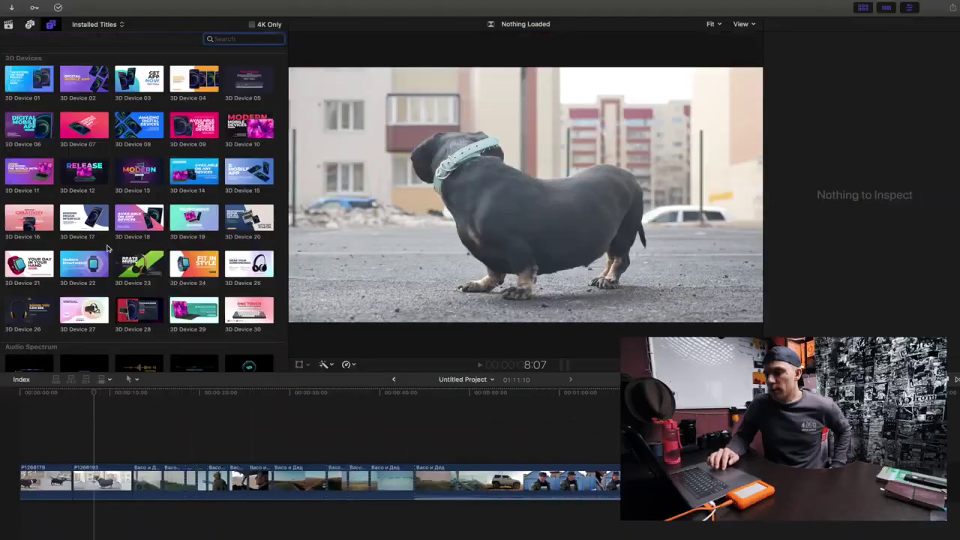
scroll(131, 285, down, 1)
scroll(132, 285, down, 1)
scroll(131, 285, down, 1)
scroll(131, 285, down, 1)
scroll(131, 285, down, 1)
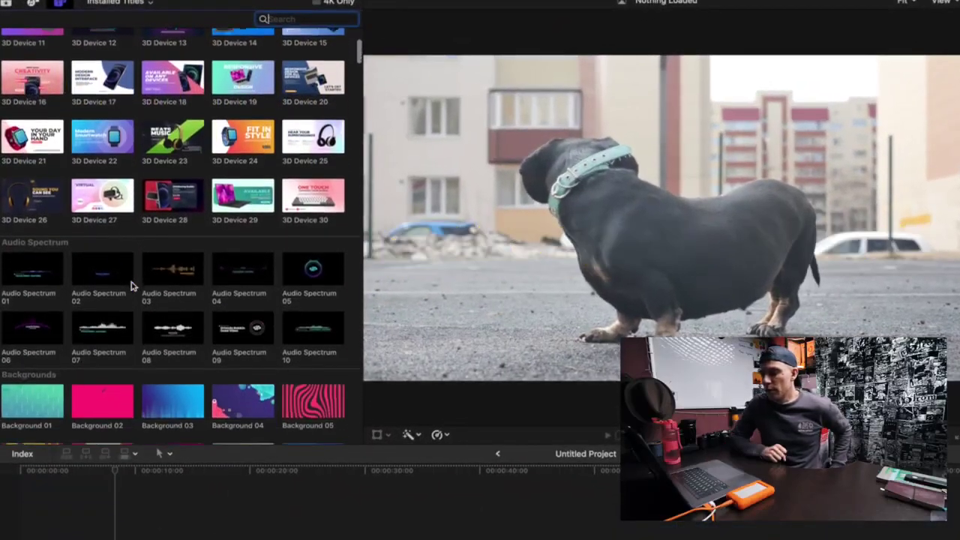
scroll(131, 285, down, 1)
scroll(131, 285, down, 1)
scroll(131, 285, down, 1)
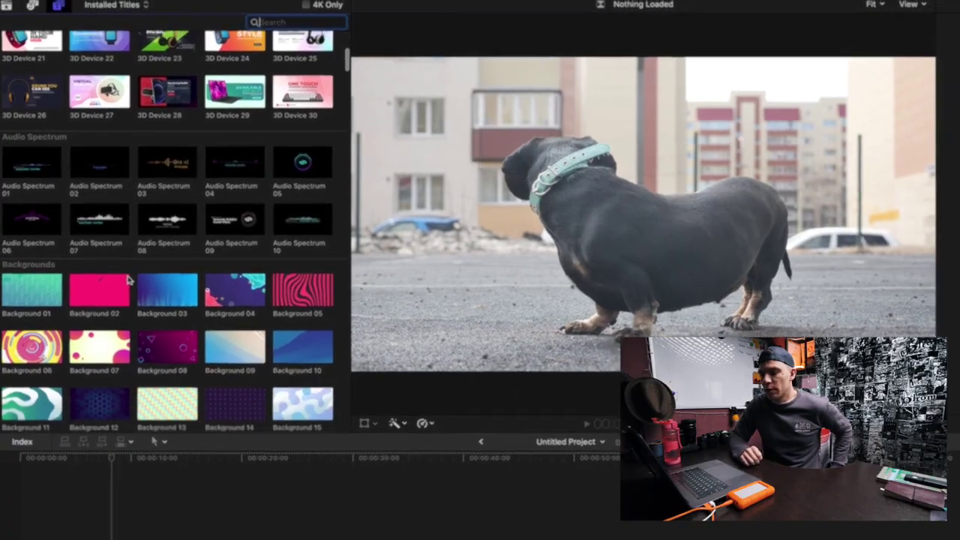
scroll(106, 247, down, 2)
scroll(106, 247, down, 2)
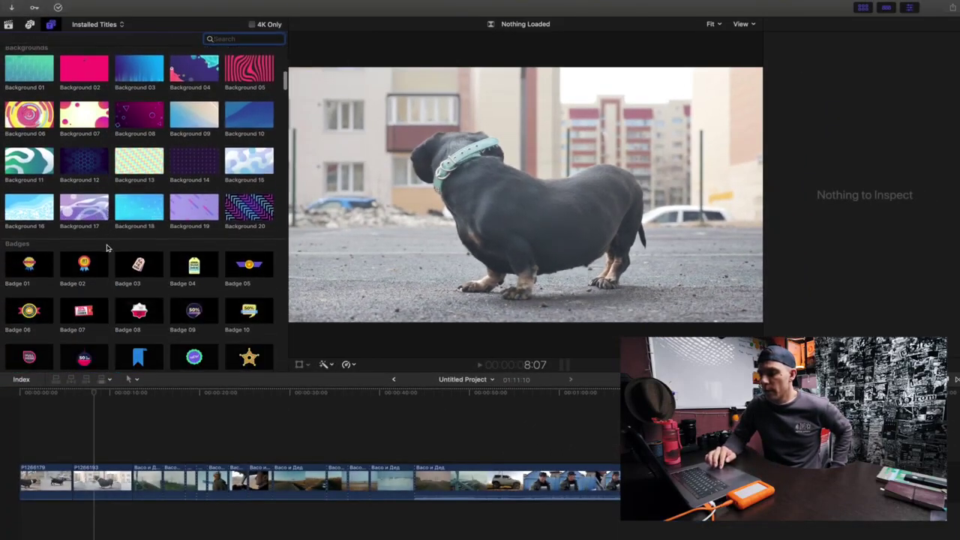
scroll(106, 248, down, 1)
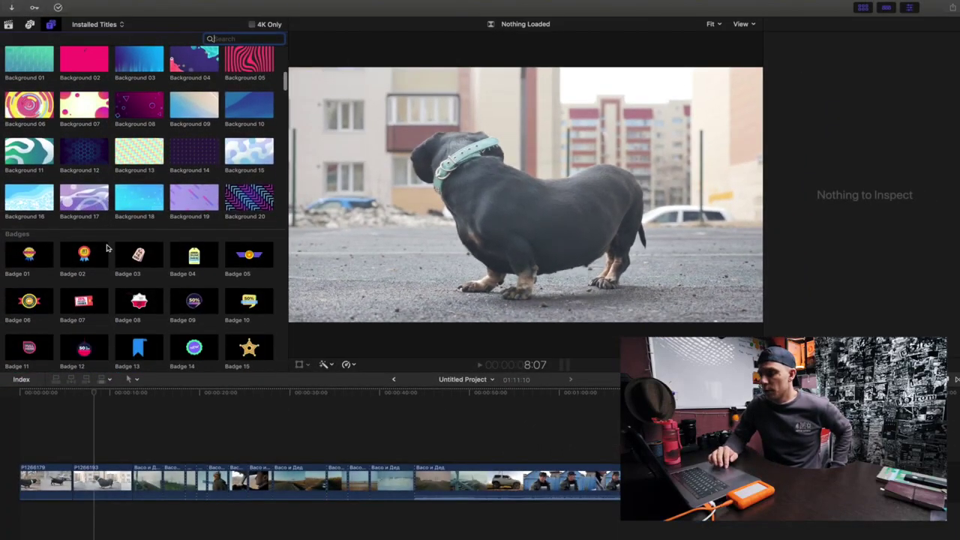
scroll(106, 247, down, 3)
scroll(106, 247, down, 1)
scroll(107, 249, down, 2)
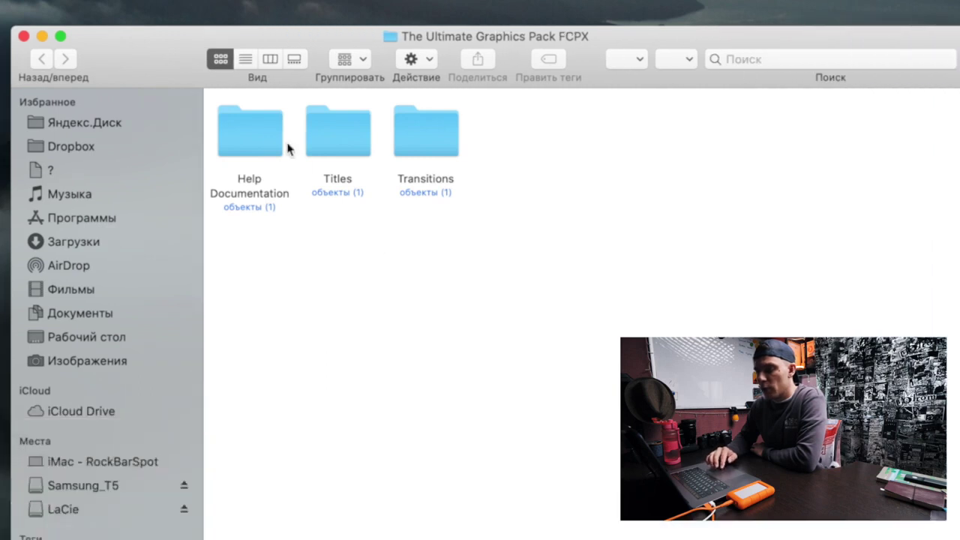
Step: Copy the pack's Titles/The Ultimate Graphics Pack folder into Movies › Motion Templates › Titles
click(264, 131)
click(341, 139)
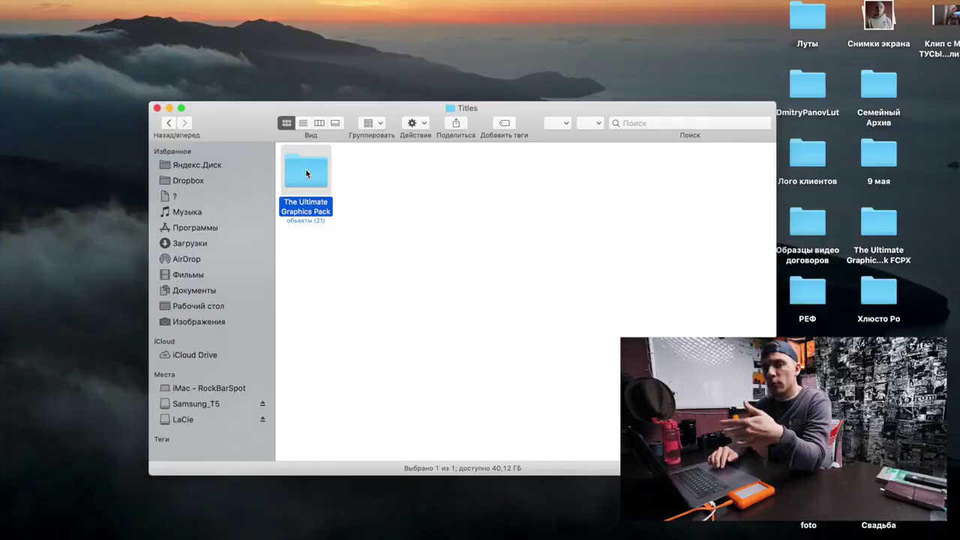
right_click(305, 168)
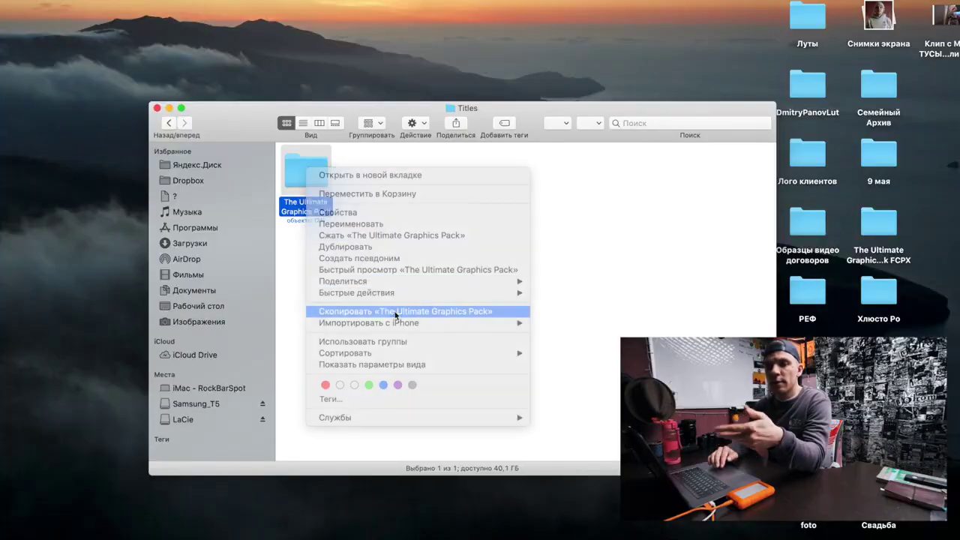
click(395, 311)
click(197, 276)
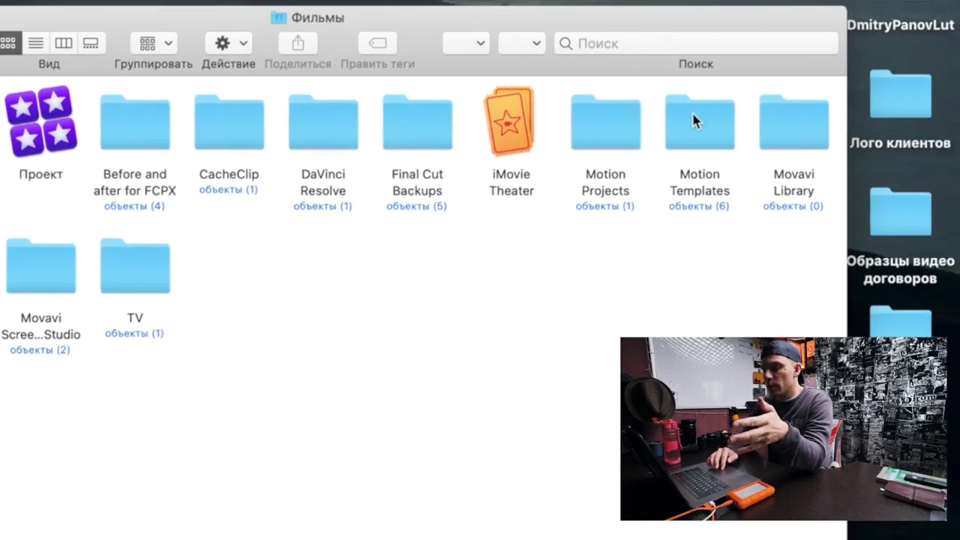
double_click(696, 124)
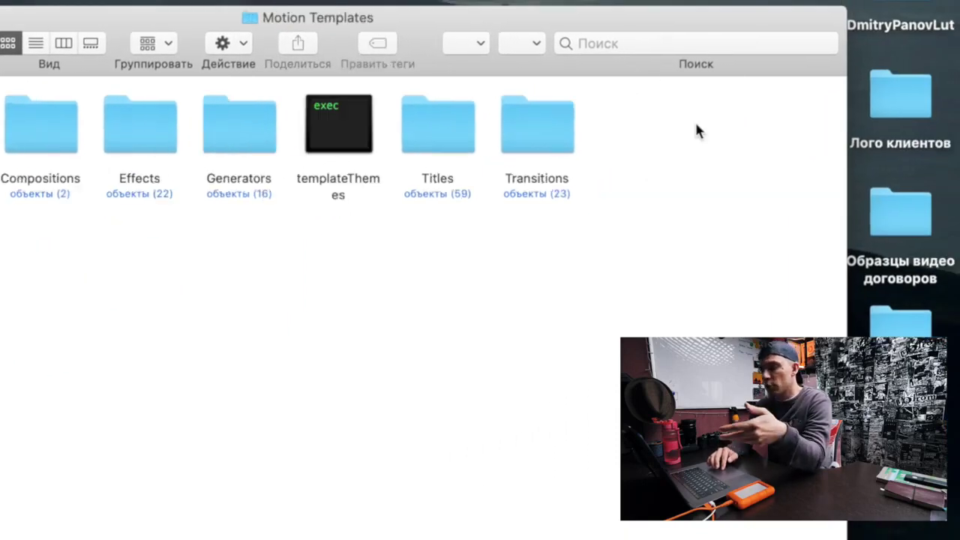
double_click(441, 140)
right_click(497, 217)
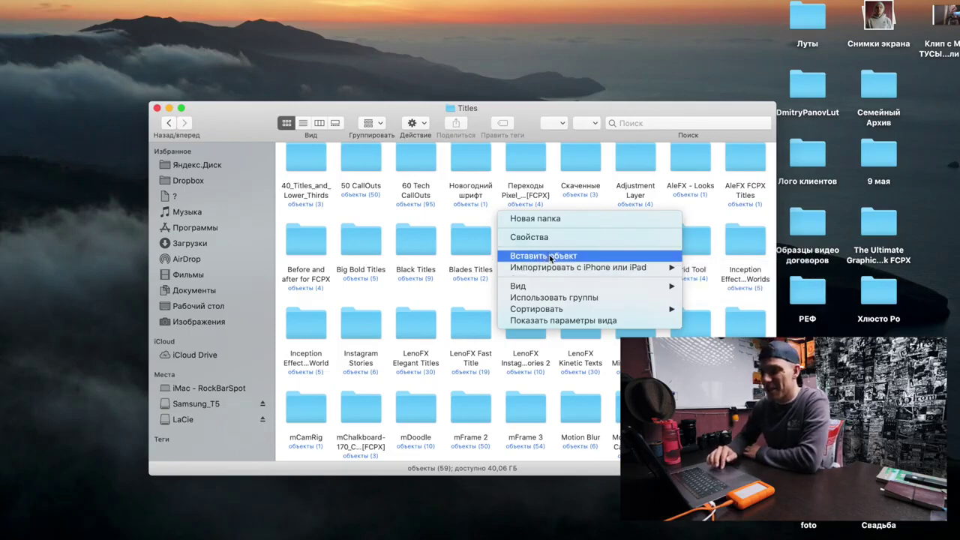
click(169, 124)
Step: Copy the Transitions/The Ultimate Graphics Pack folder for installing next
drag(433, 167, 417, 261)
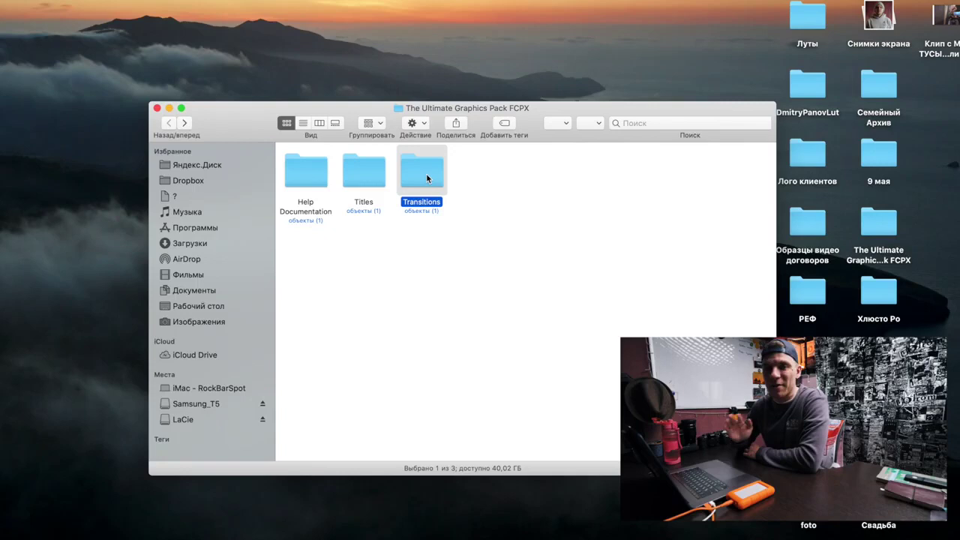
double_click(426, 178)
click(311, 172)
right_click(310, 172)
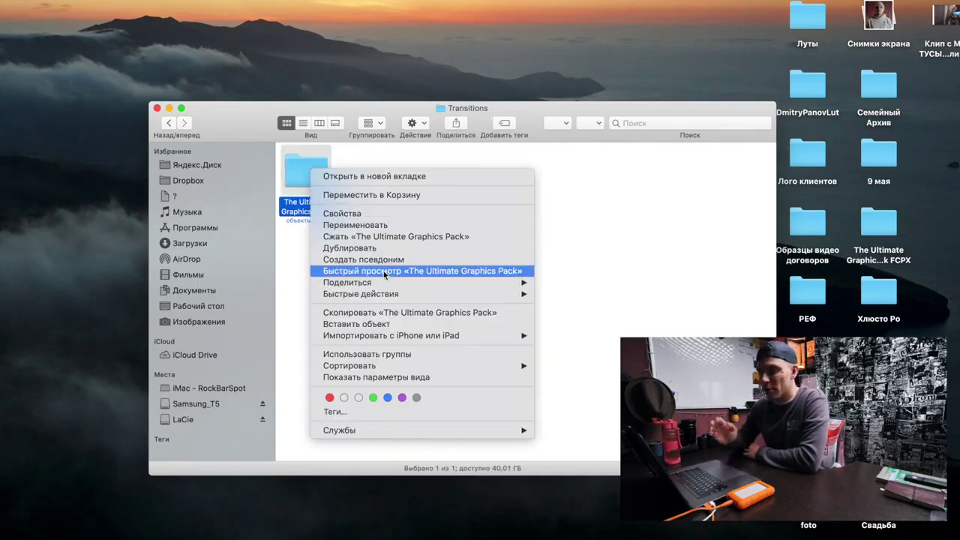
click(391, 313)
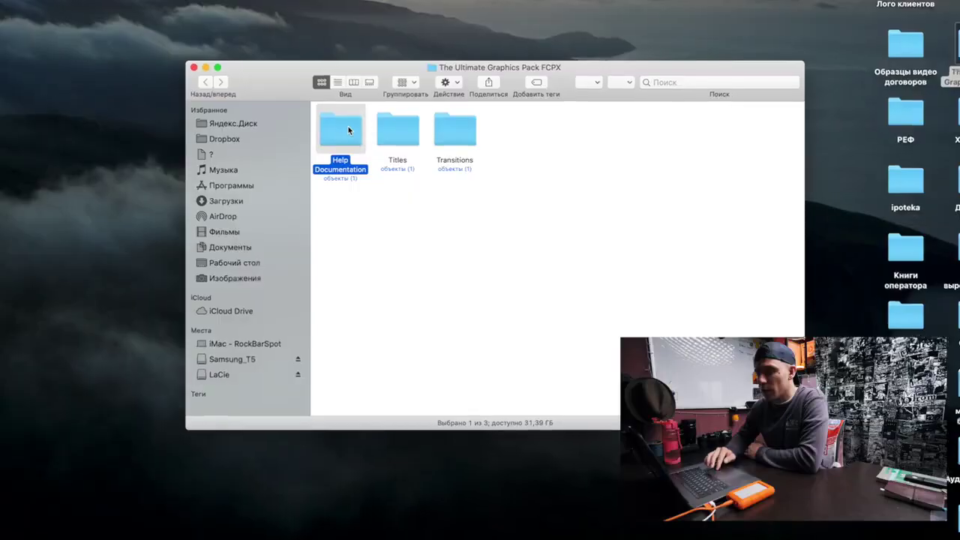
Step: Open the Readme in Help Documentation and select its Titles installation instructions
double_click(348, 126)
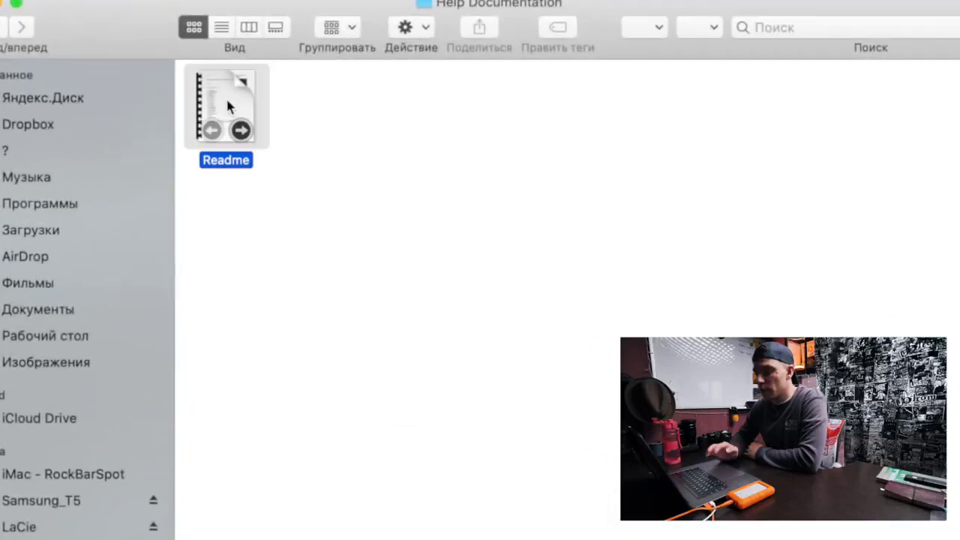
double_click(231, 93)
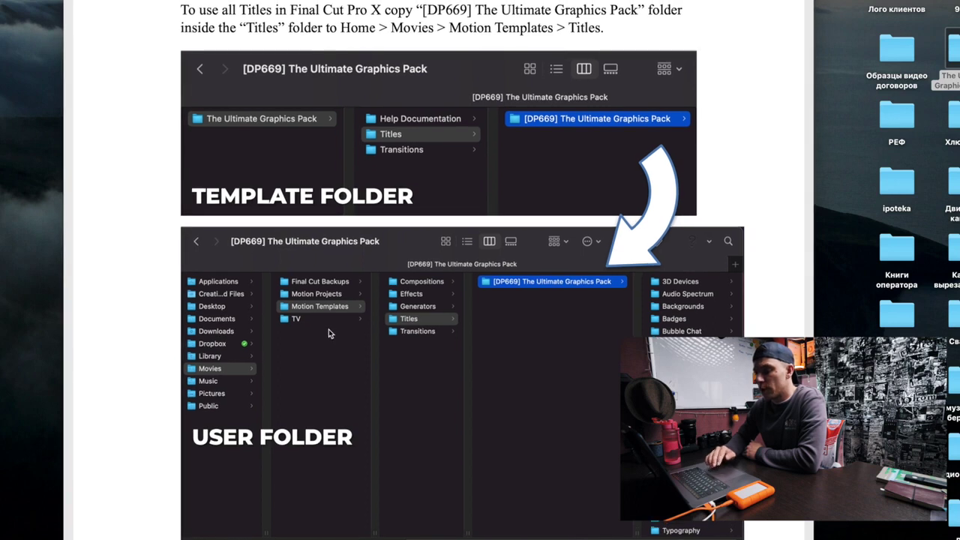
scroll(327, 333, up, 1)
drag(180, 33, 628, 56)
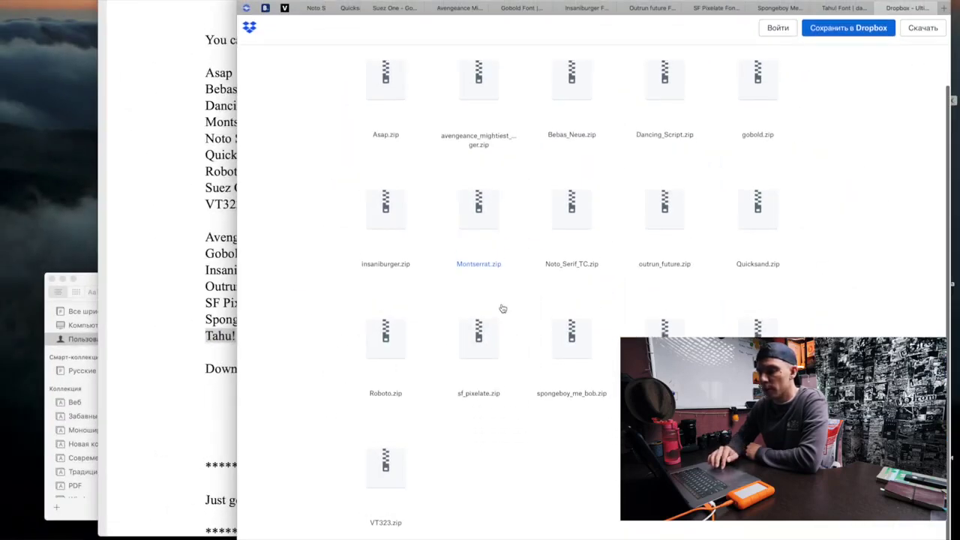
scroll(502, 308, up, 1)
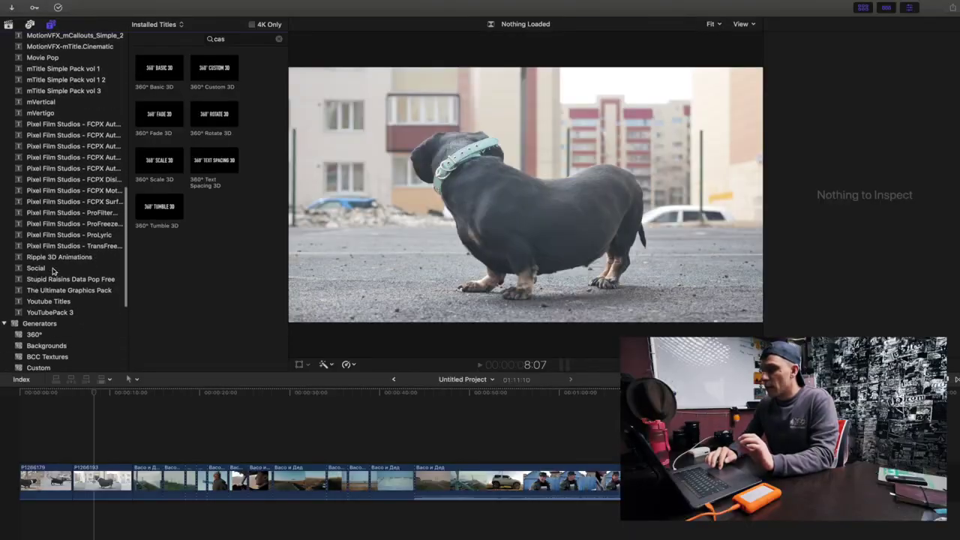
Step: Scroll through the newly installed Ultimate Graphics Pack titles
scroll(53, 272, down, 3)
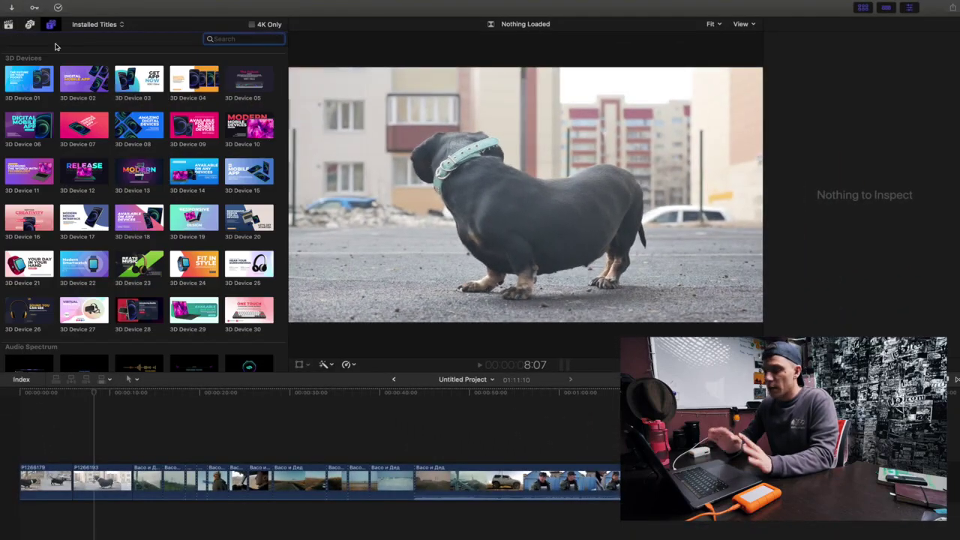
scroll(67, 98, down, 2)
scroll(79, 150, down, 3)
scroll(94, 203, down, 3)
scroll(106, 248, down, 2)
scroll(107, 247, down, 5)
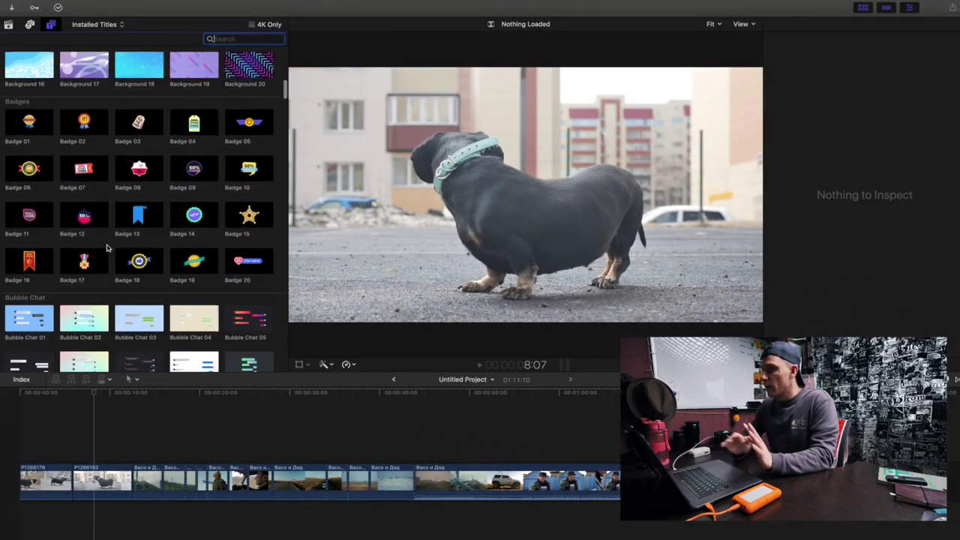
scroll(107, 248, down, 4)
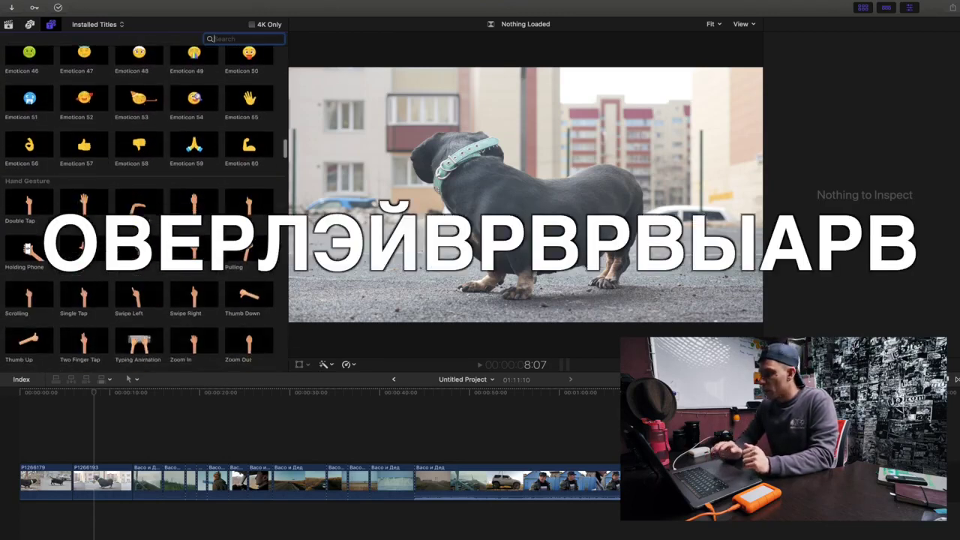
scroll(107, 248, down, 4)
scroll(106, 300, down, 4)
scroll(105, 314, down, 3)
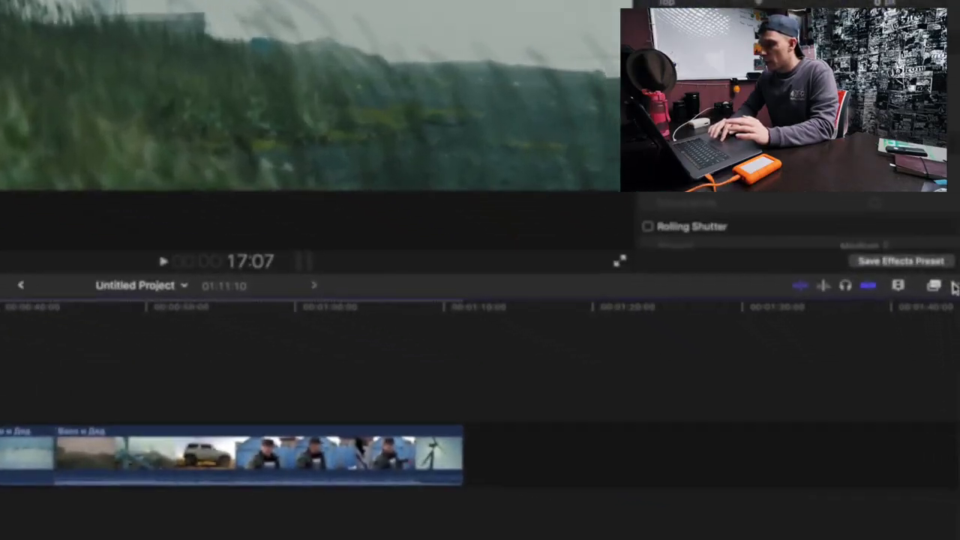
Step: Browse the pack's Comic transitions, then skim the 3D Device titles
click(953, 287)
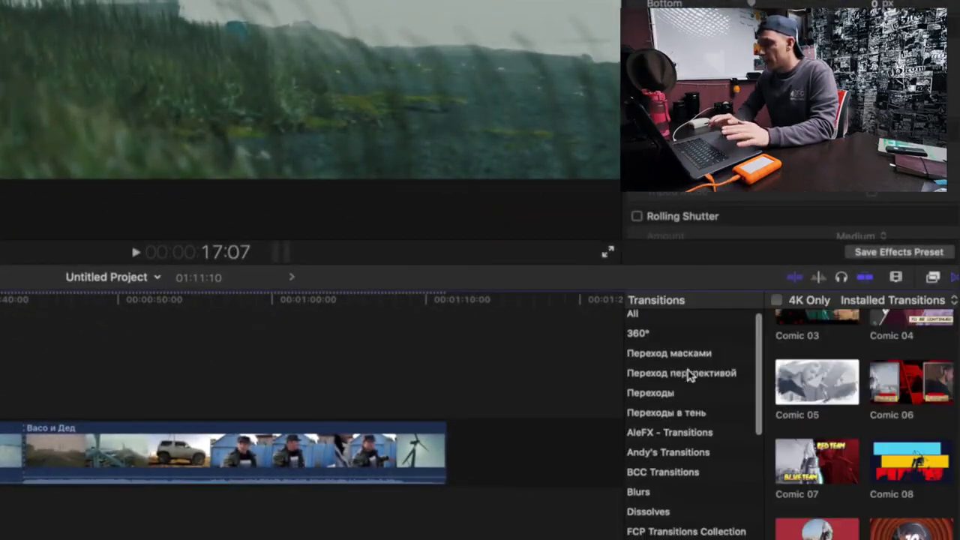
scroll(690, 375, down, 5)
scroll(690, 375, down, 4)
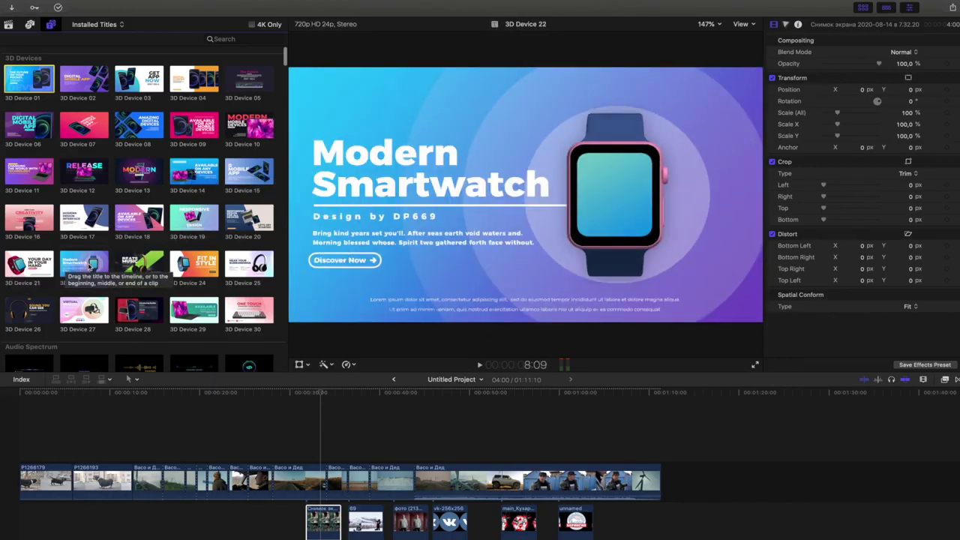
scroll(197, 269, down, 2)
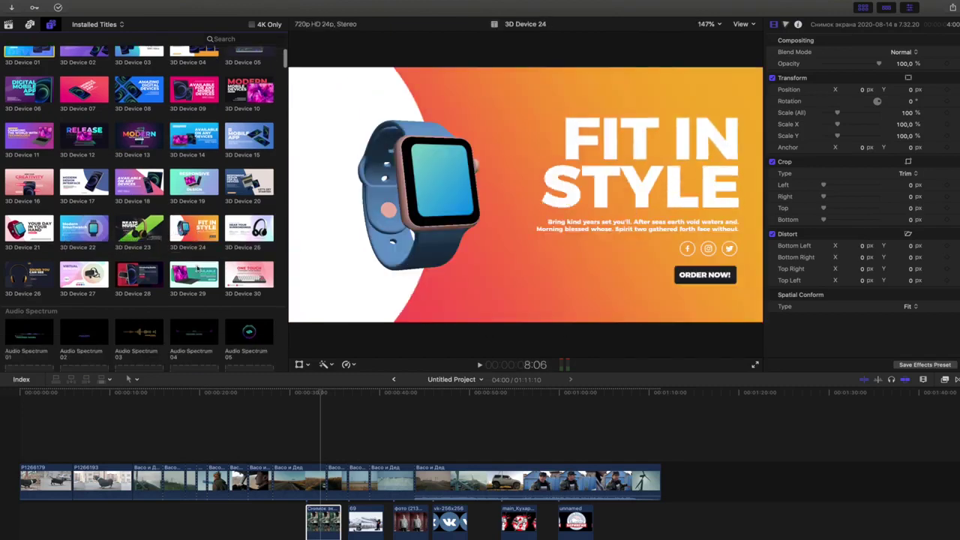
scroll(197, 269, down, 1)
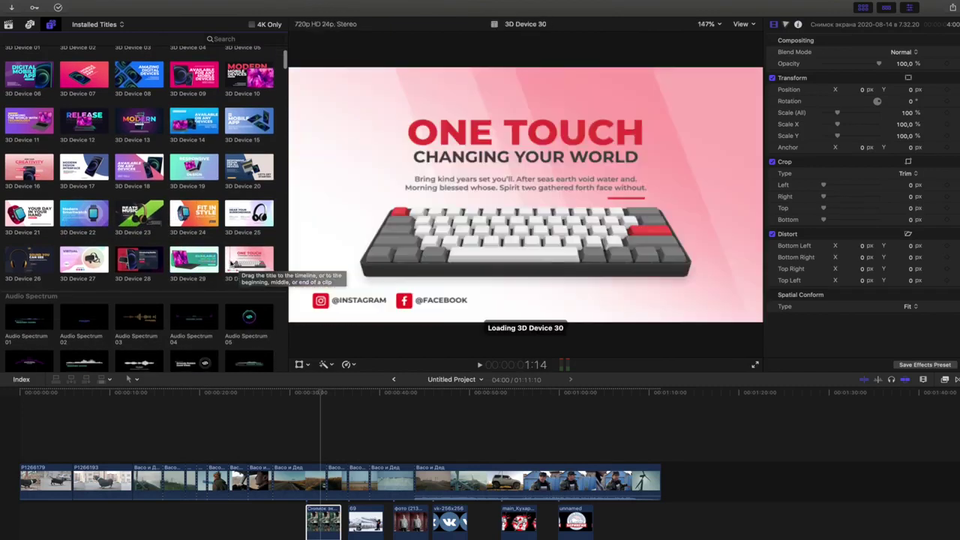
scroll(72, 84, up, 3)
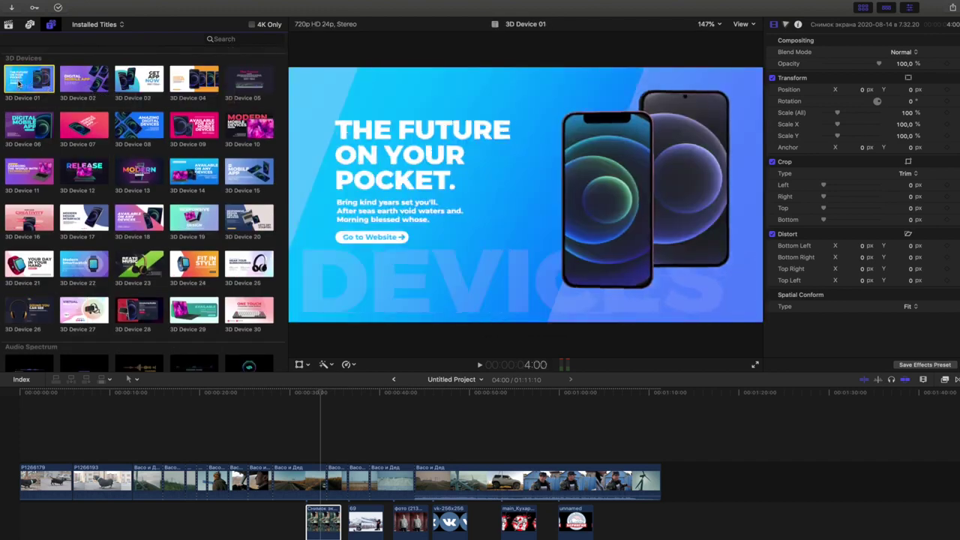
Step: Add the 3D Device 01 title above the storyline and put the photo clip on Screen 1
drag(29, 78, 277, 439)
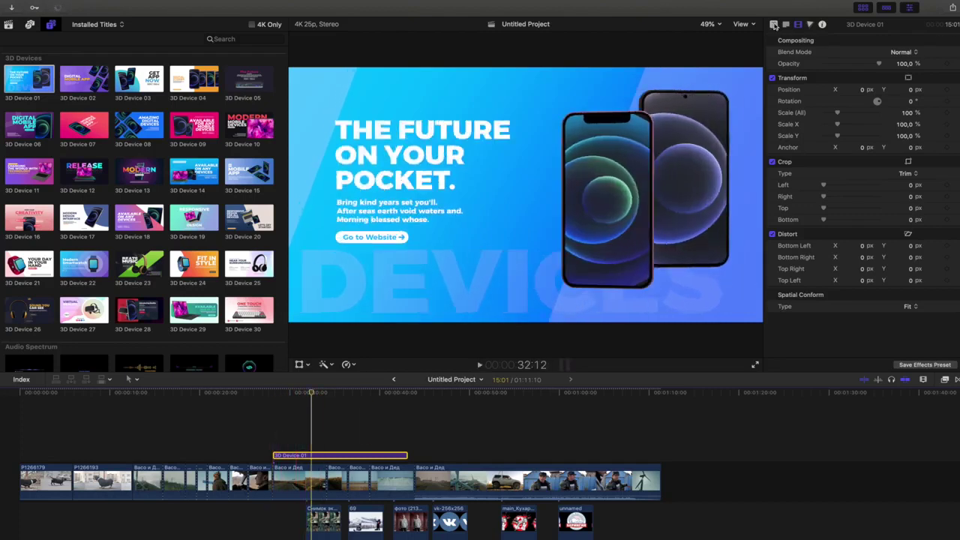
click(773, 24)
click(899, 180)
click(408, 517)
click(731, 364)
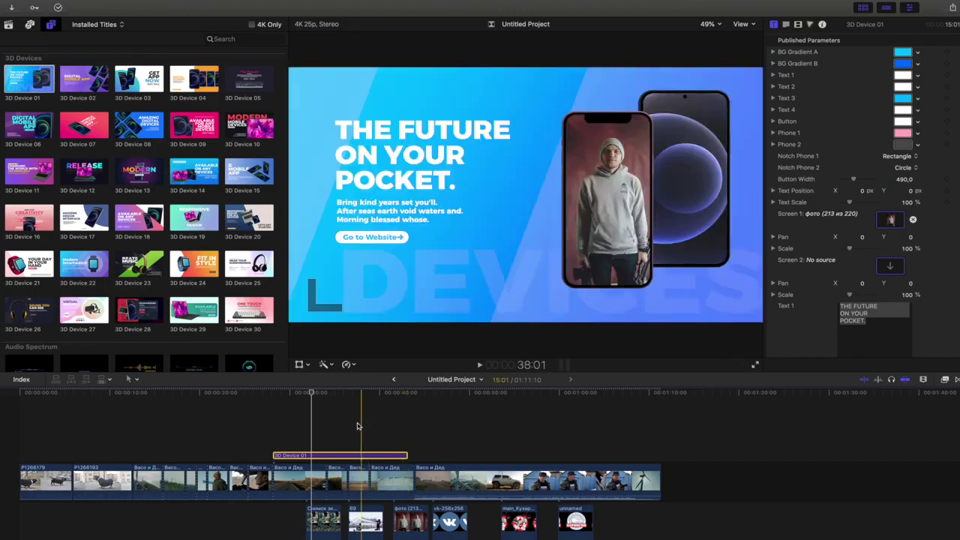
Step: Put clip 69 on the second phone's screen
click(334, 426)
click(891, 270)
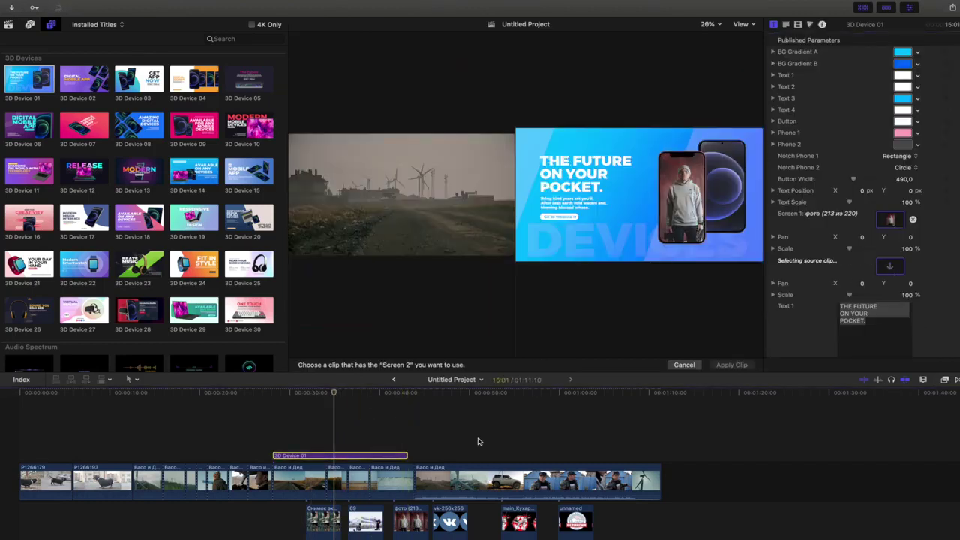
click(742, 365)
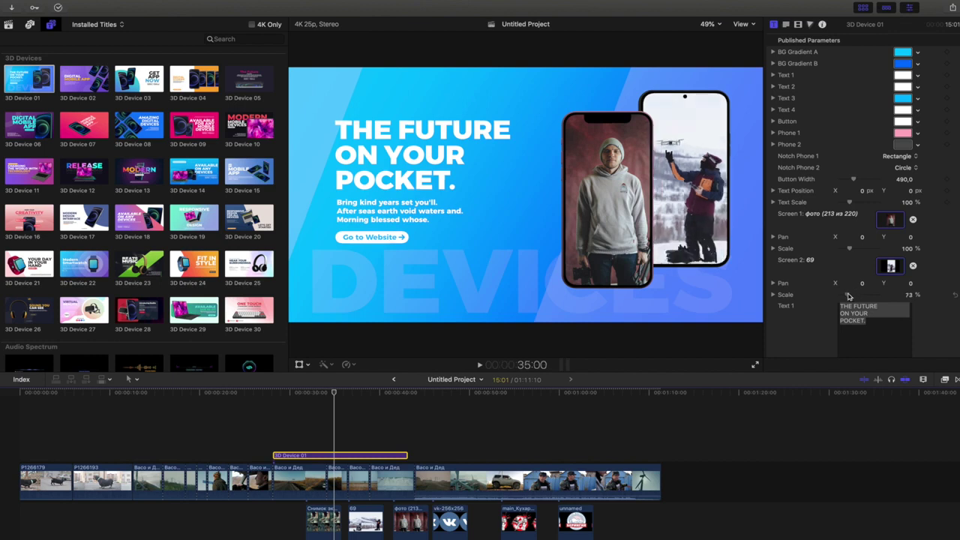
Step: Turn the BG Gradient A background colour a dark purple shade
click(904, 53)
click(856, 328)
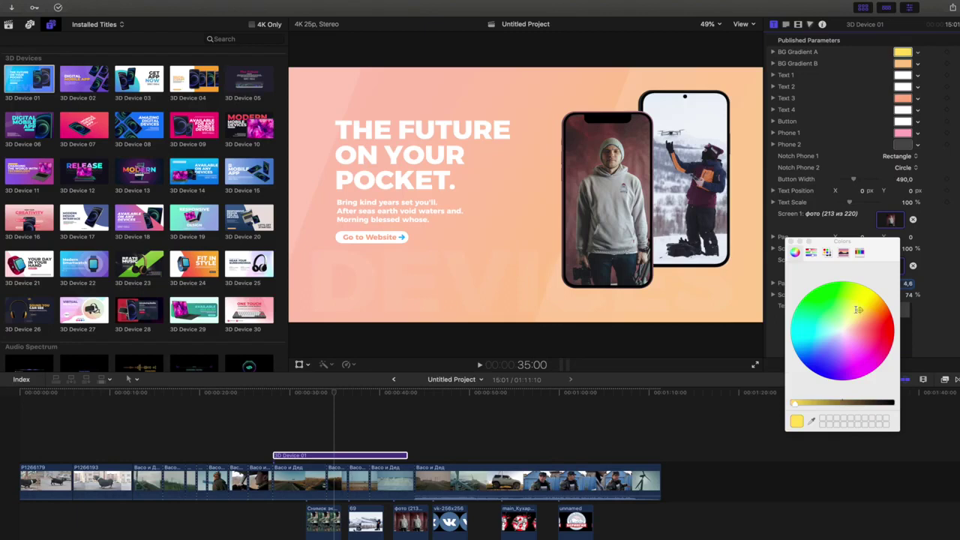
click(828, 345)
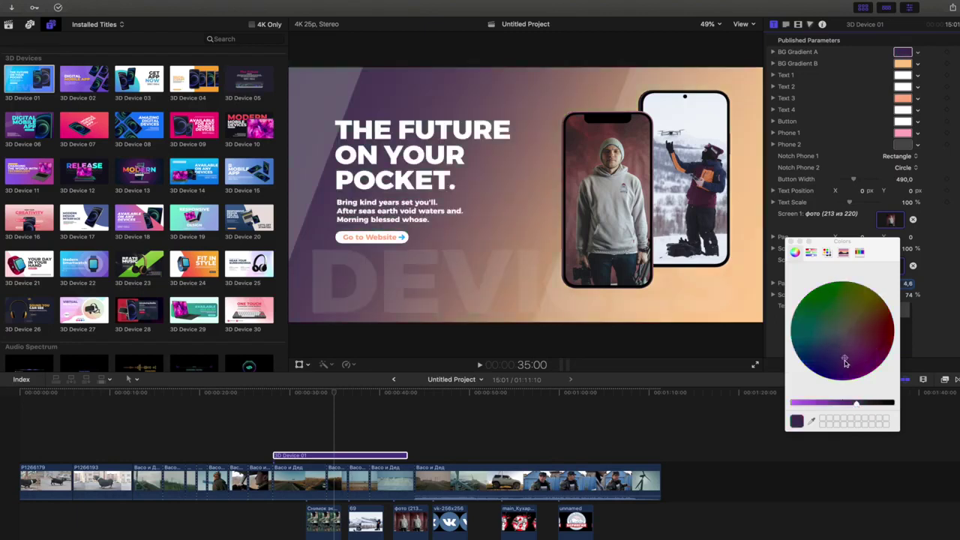
Step: Change the Text 1 headline to 3 and keep the notch on Phone 2
click(823, 219)
text(3)
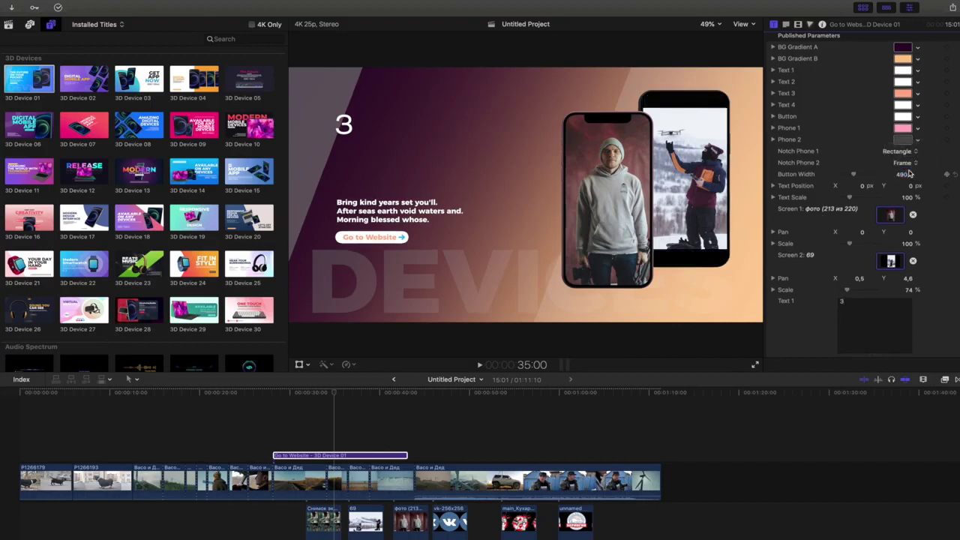
click(906, 163)
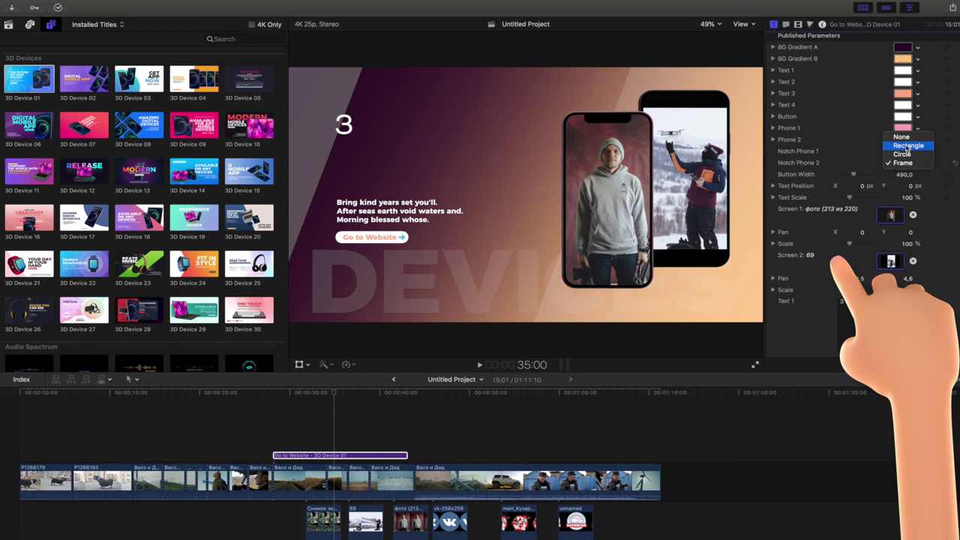
click(942, 215)
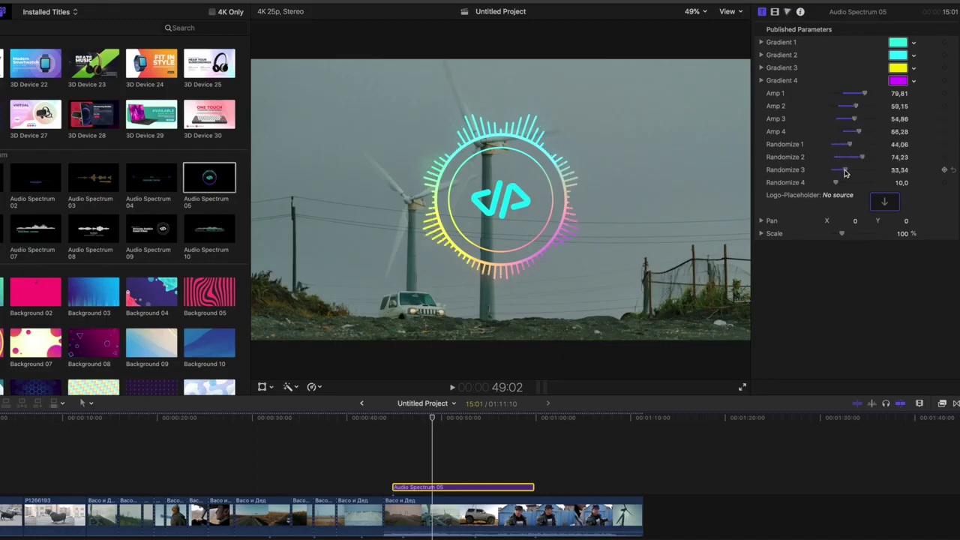
Step: Fill the spectrum's Logo-Placeholder with the vk-256x256 clip, replacing the festival logo tried first
click(886, 204)
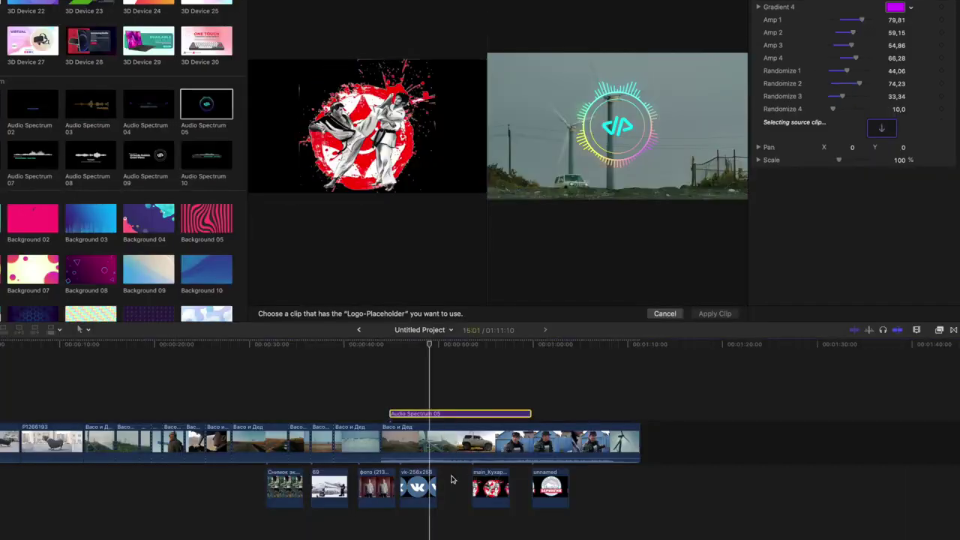
click(548, 491)
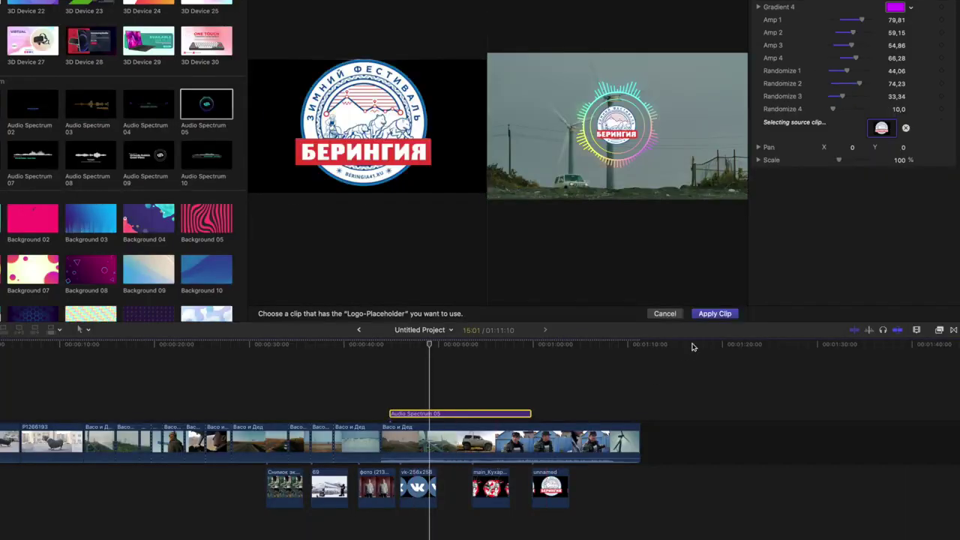
click(714, 313)
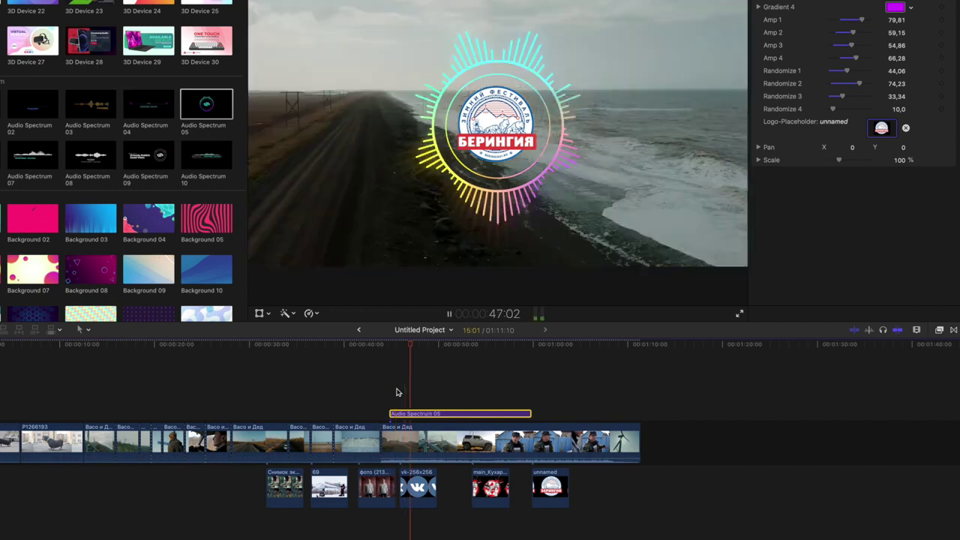
key(space)
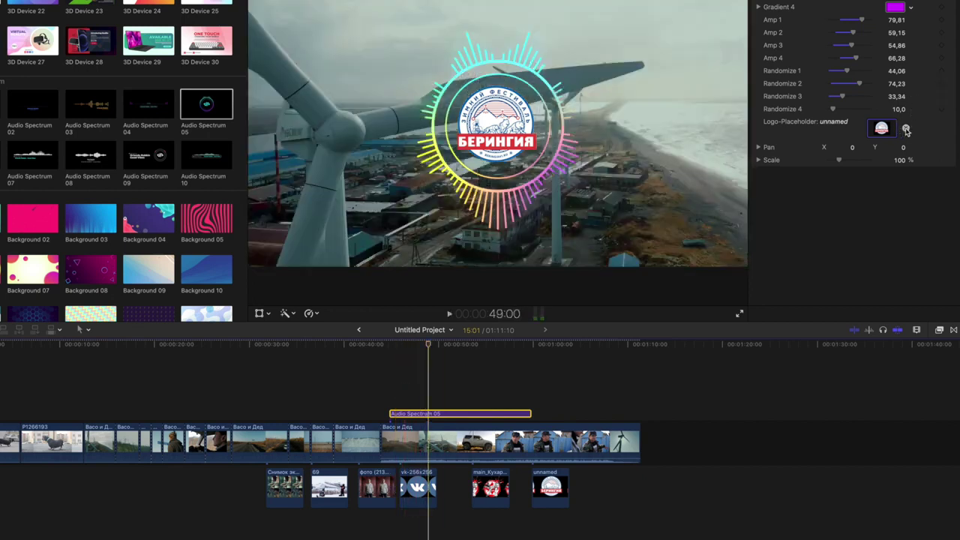
click(881, 129)
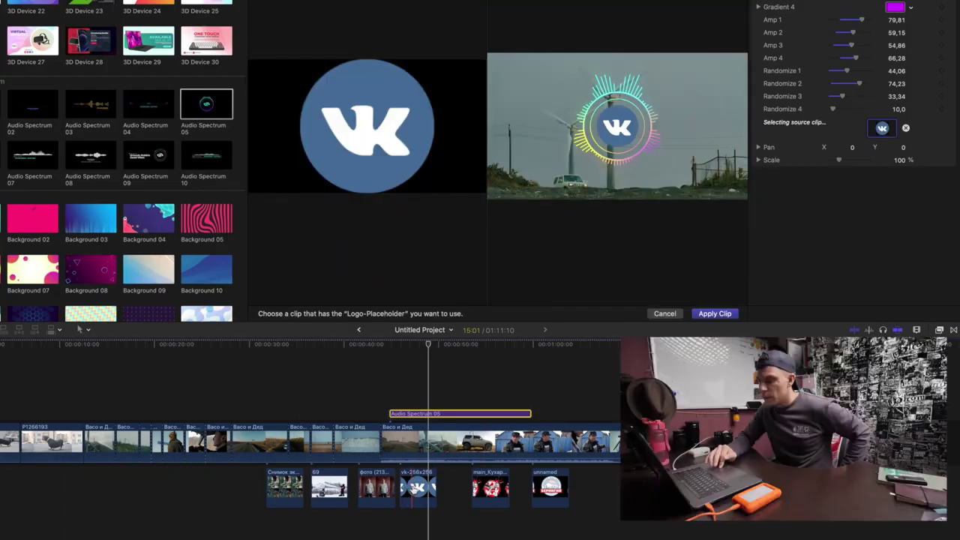
click(715, 314)
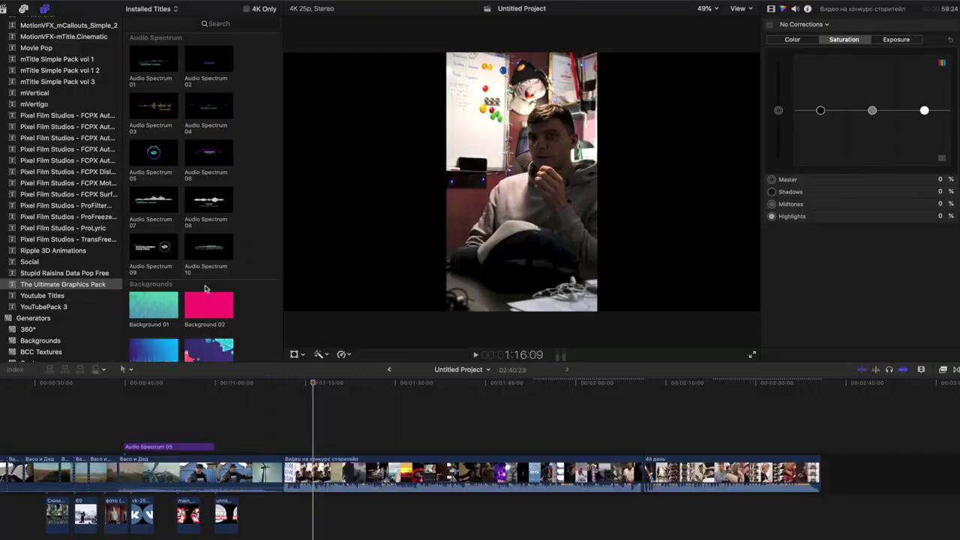
Step: Place Background 04 aligned above the vertical clip and turn off Liquid 2
scroll(205, 289, down, 3)
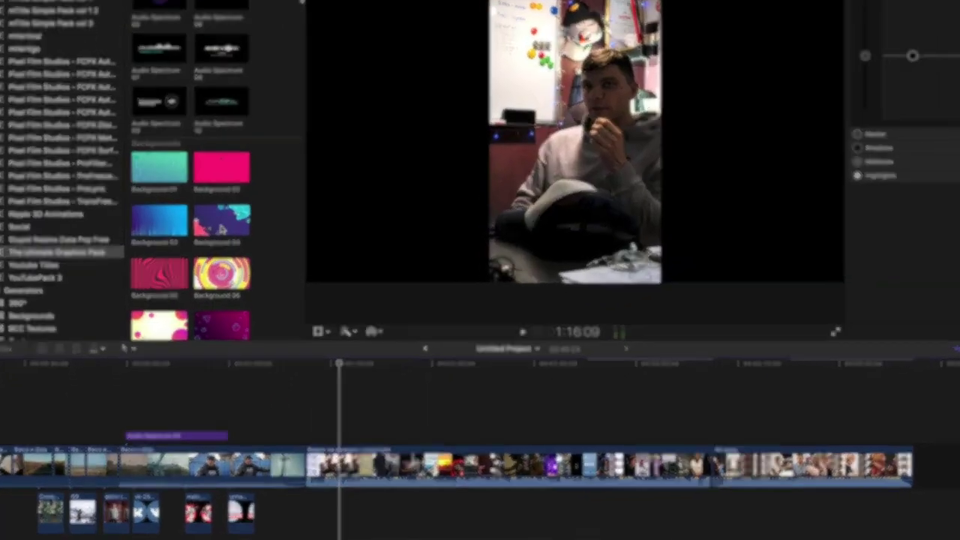
drag(209, 255, 293, 417)
drag(376, 369, 375, 503)
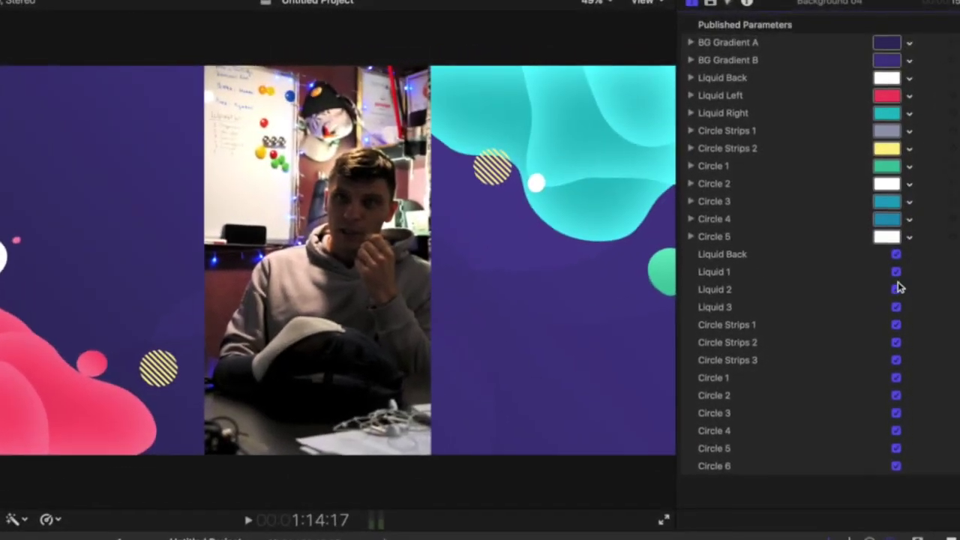
click(908, 203)
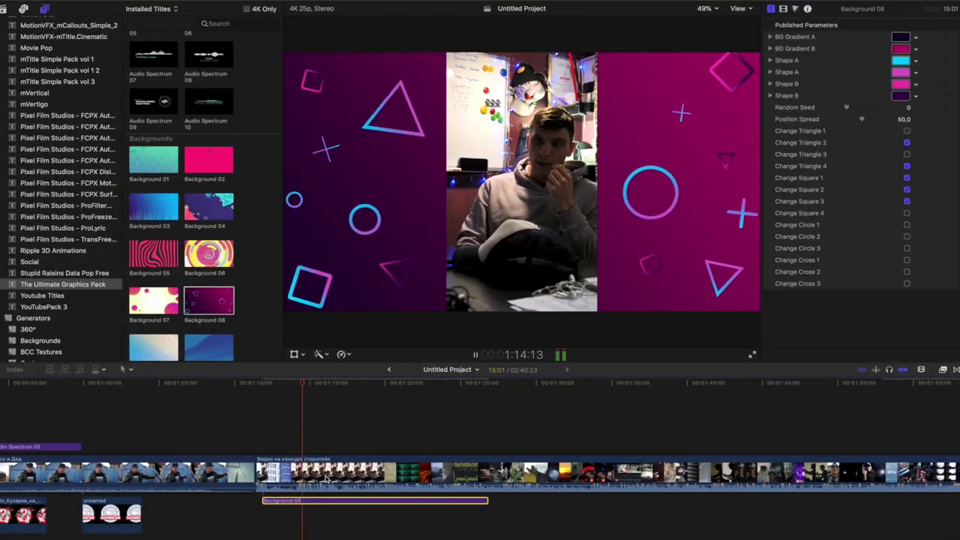
click(321, 479)
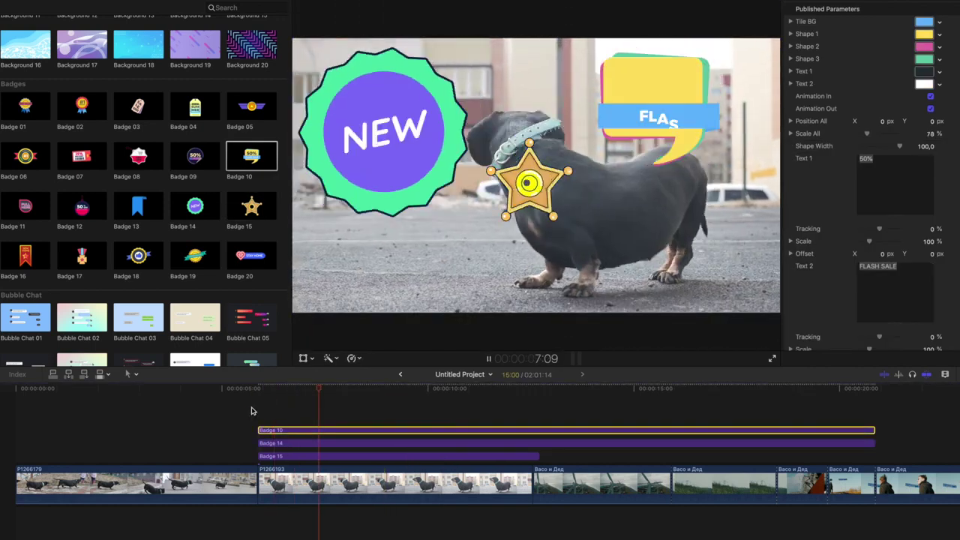
Step: Add the Disinfectant icon title over the dachshund clip, positioned left of the dog
click(455, 412)
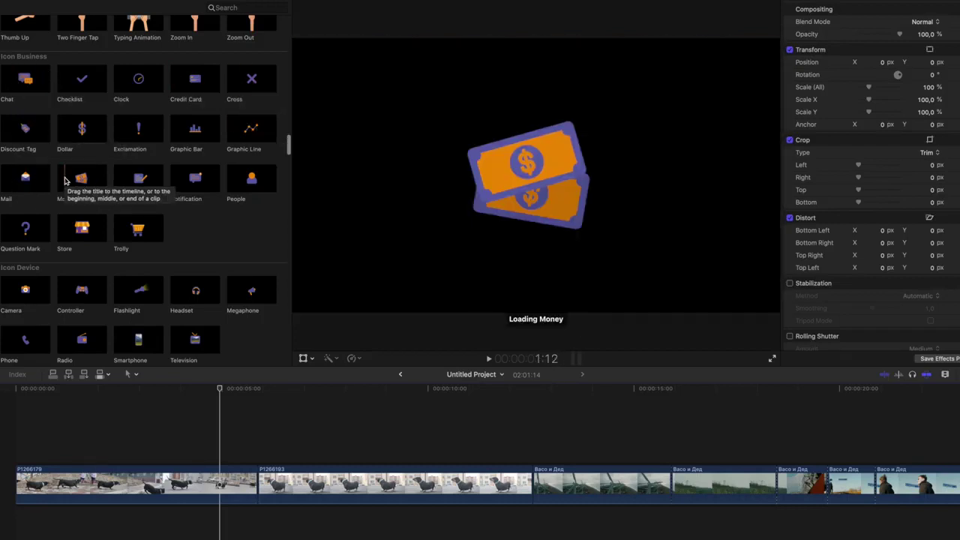
scroll(86, 234, down, 5)
scroll(86, 234, down, 2)
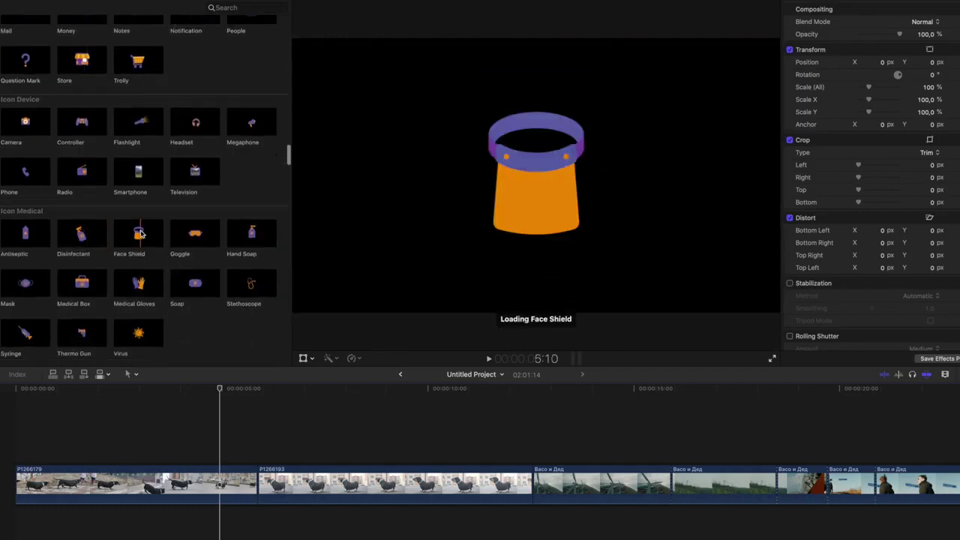
drag(84, 236, 293, 438)
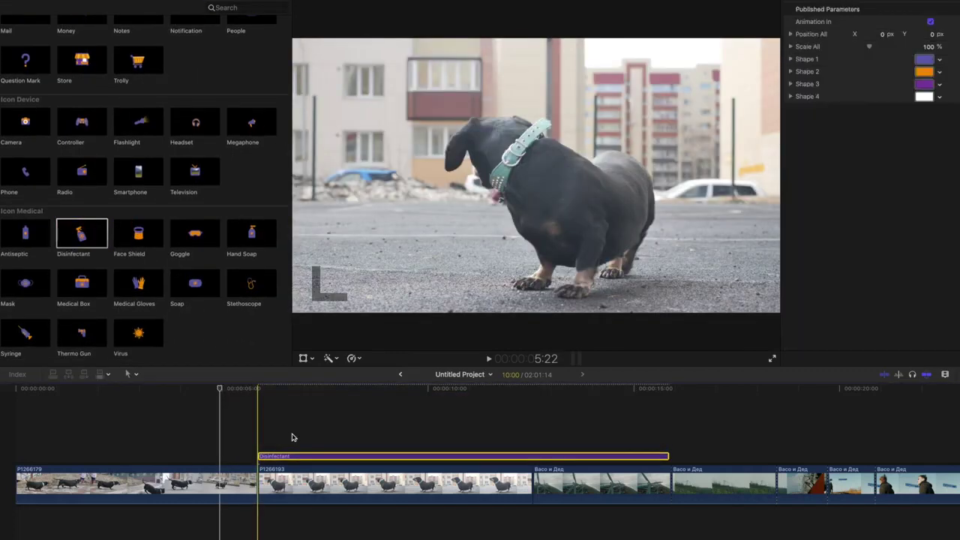
key(ctrl+z)
scroll(23, 172, up, 7)
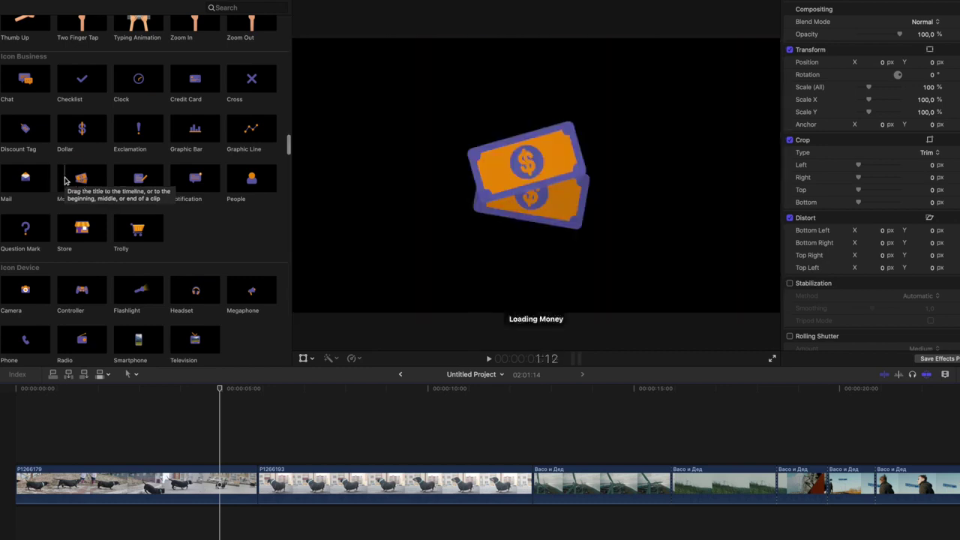
scroll(86, 233, down, 7)
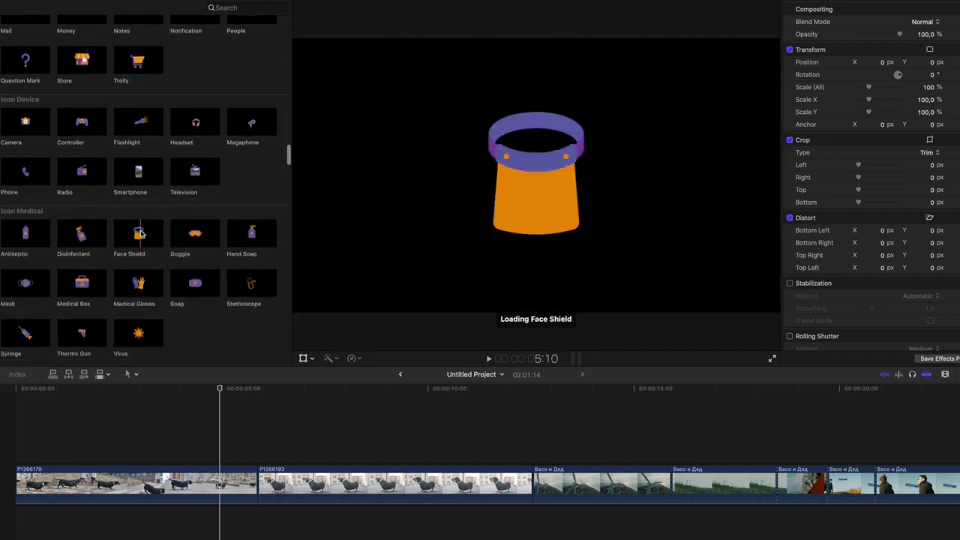
drag(82, 236, 293, 437)
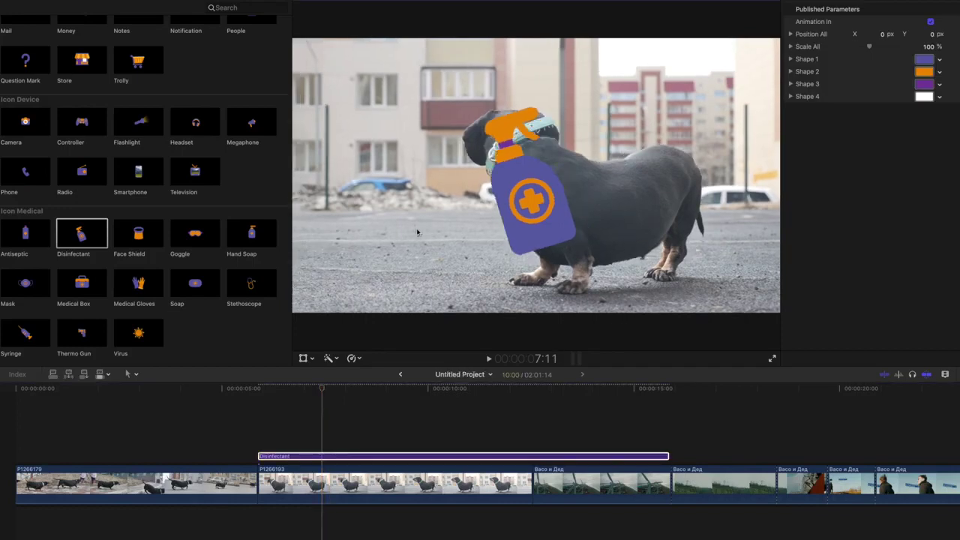
drag(480, 169, 377, 175)
Step: Recolour the bottle's body cyan and play back the clip with the icon
click(922, 72)
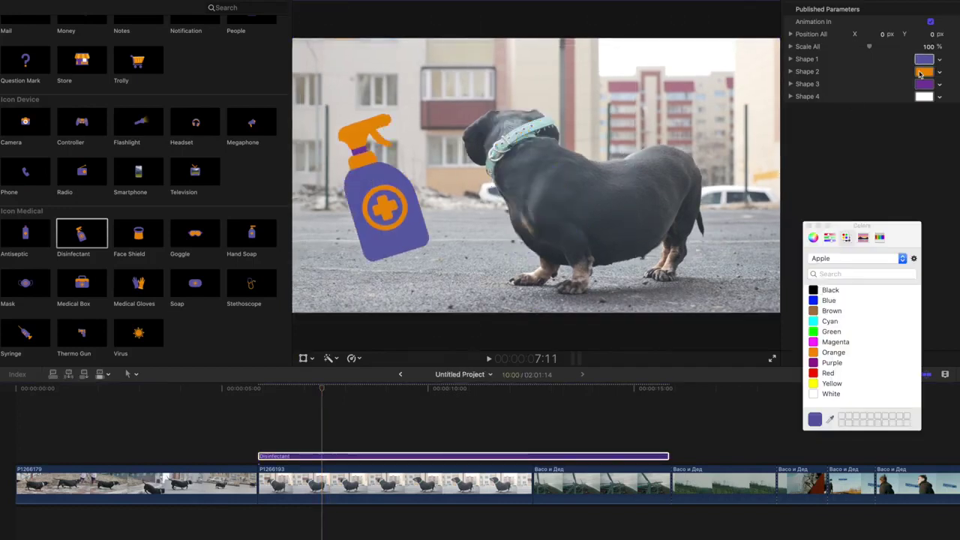
click(807, 226)
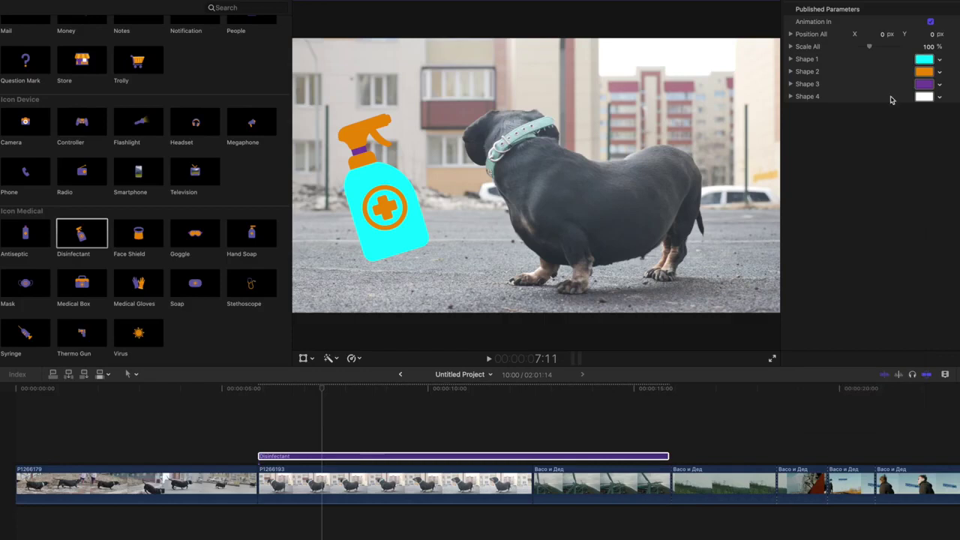
click(924, 85)
click(808, 227)
key(space)
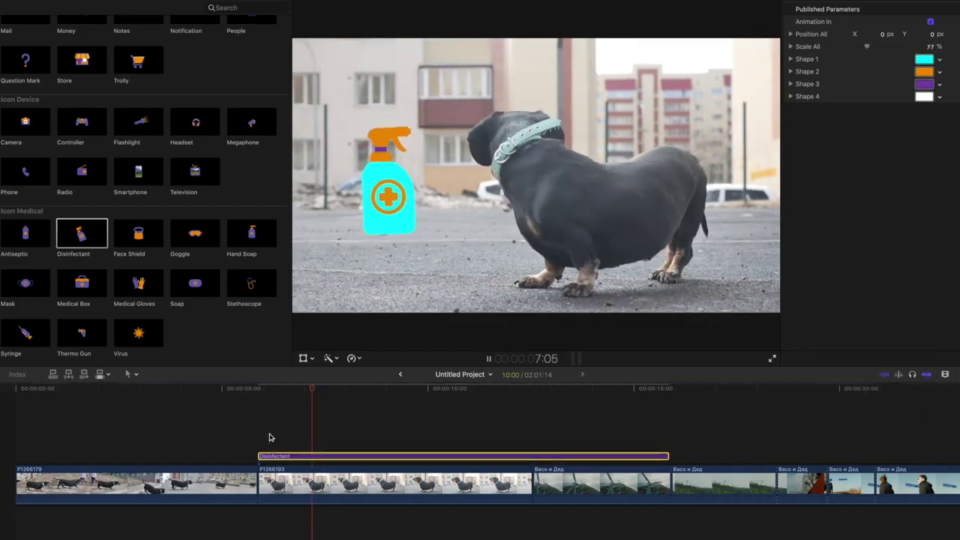
key(space)
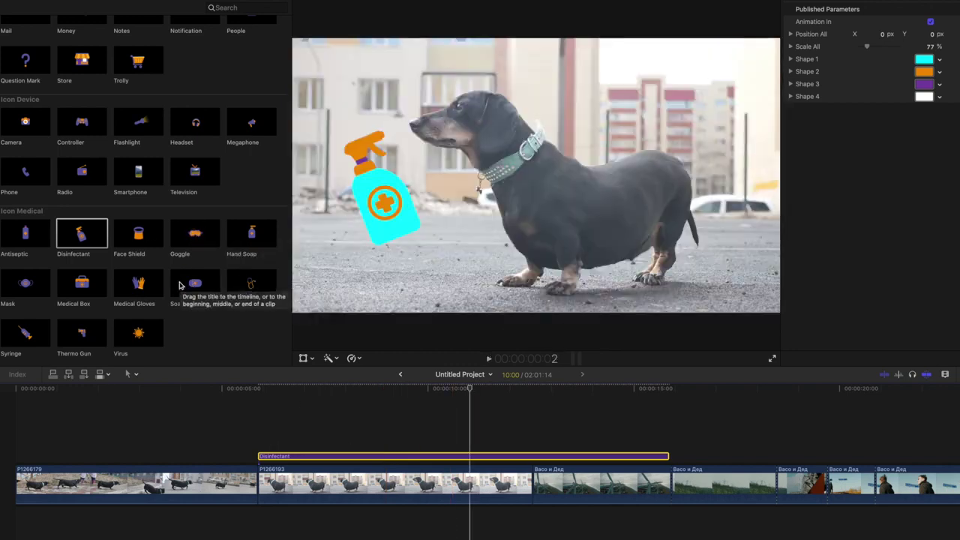
Step: Bring up the emoji picker over the viewer to look at the smileys and people emoji
scroll(188, 274, down, 3)
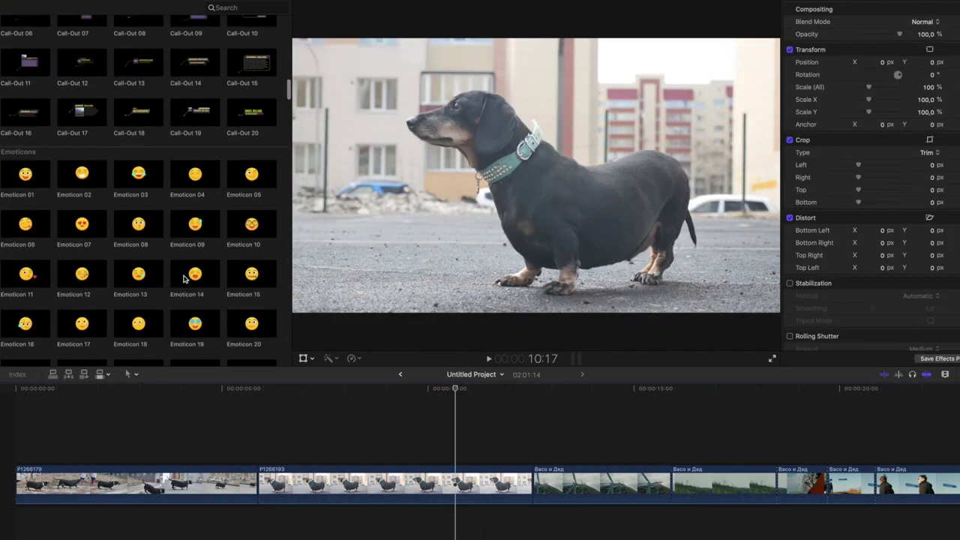
click(105, 0)
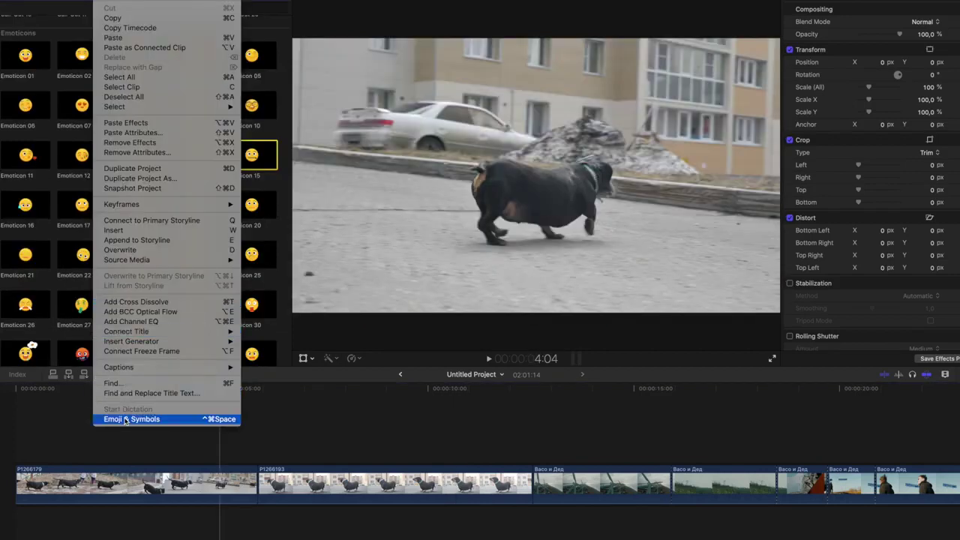
click(128, 419)
drag(574, 216, 373, 214)
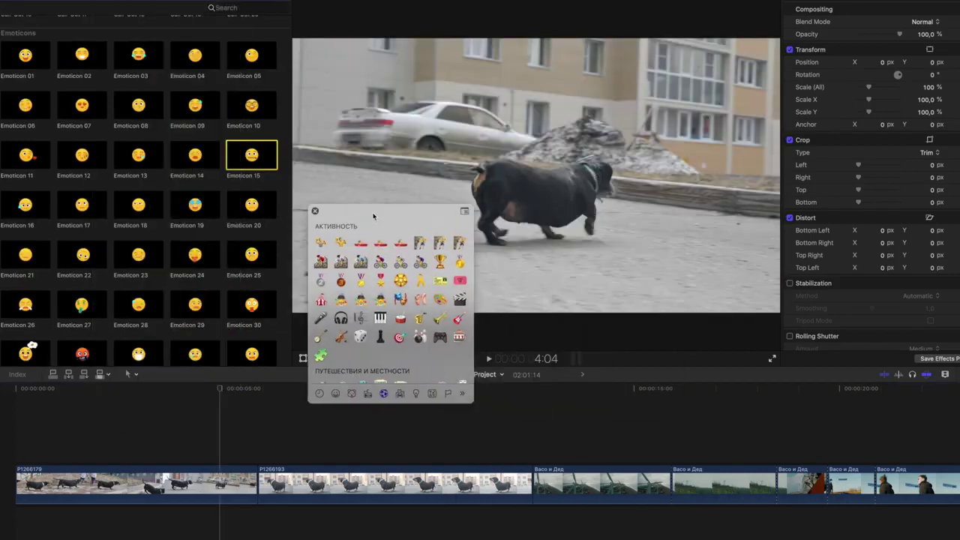
click(335, 392)
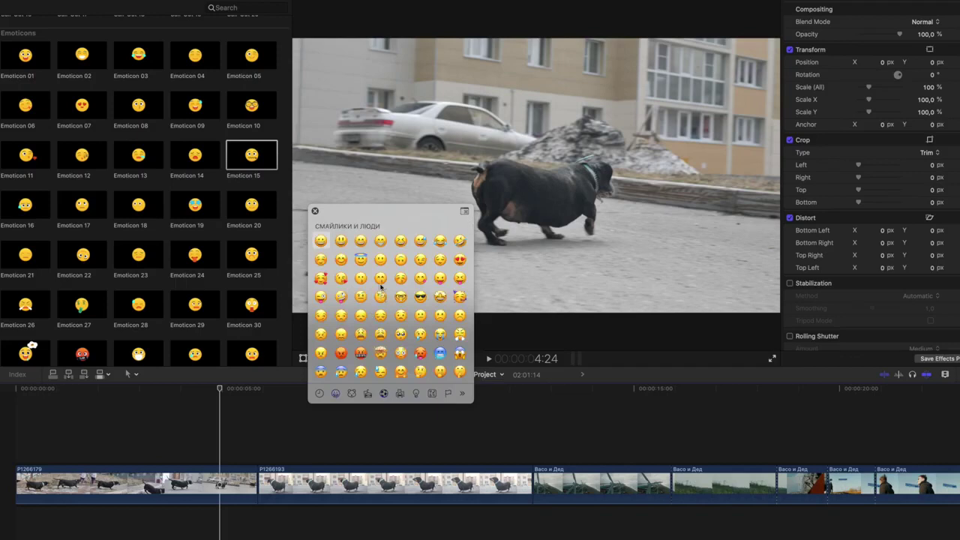
click(380, 261)
Step: Browse the Emoticons titles and place the praying-hands Emoticon 59 above the dog footage
scroll(139, 278, down, 5)
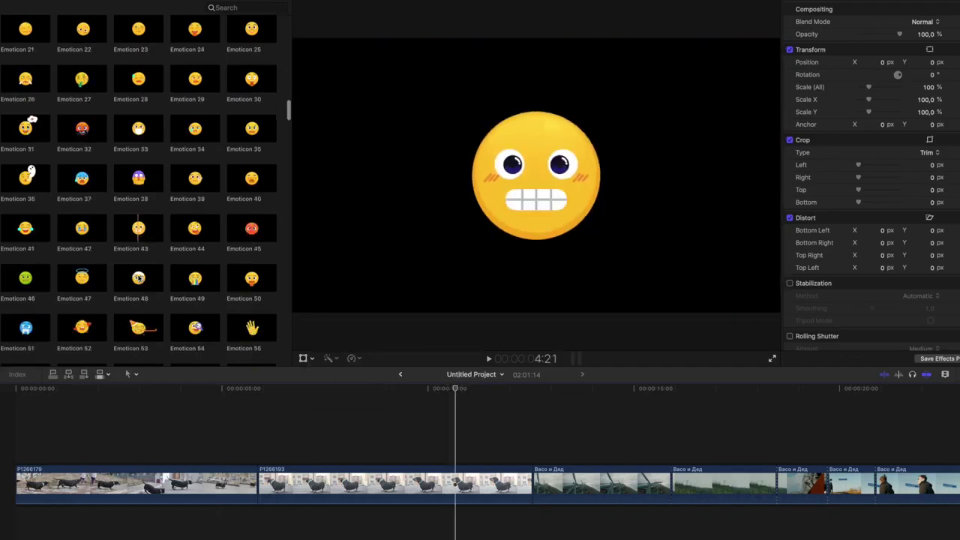
scroll(139, 278, down, 1)
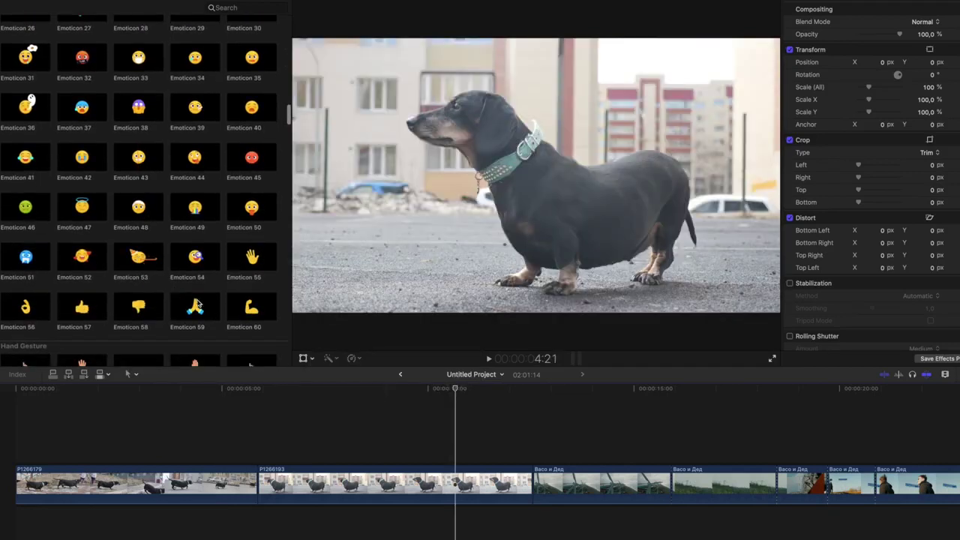
scroll(174, 217, up, 10)
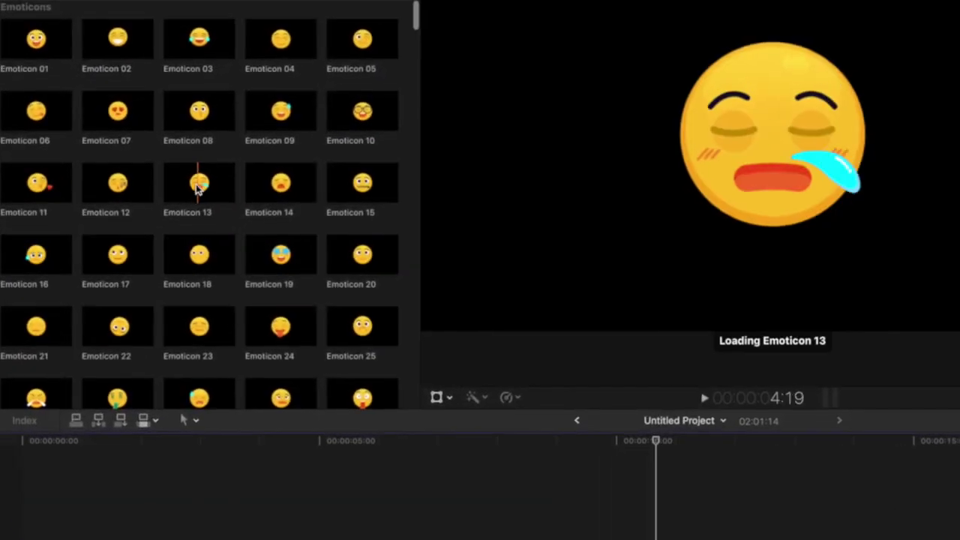
scroll(195, 191, down, 4)
scroll(191, 201, down, 2)
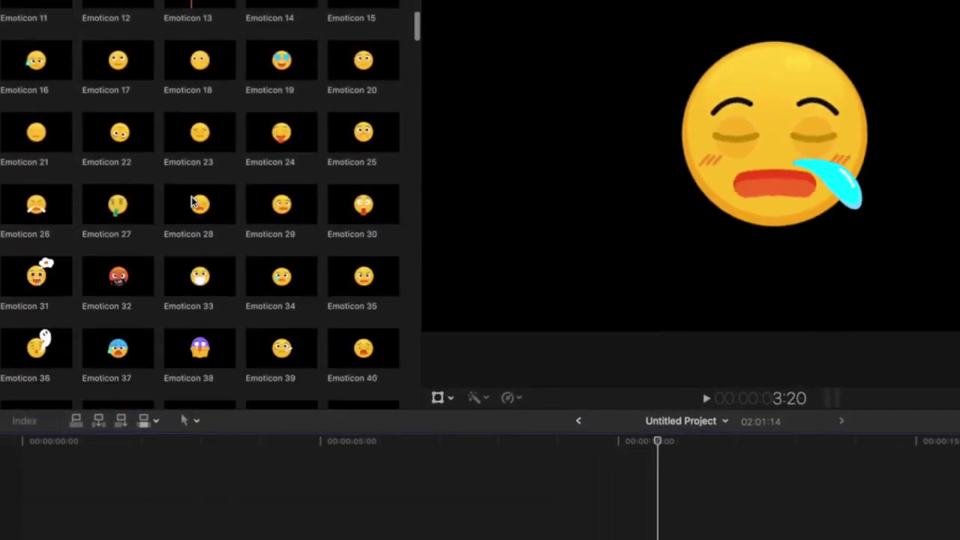
scroll(195, 225, down, 3)
scroll(200, 257, down, 3)
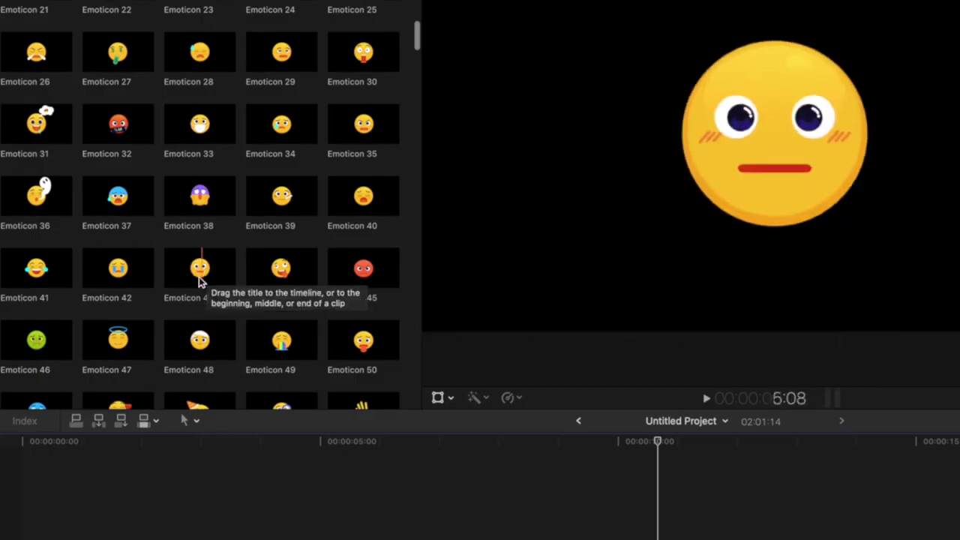
scroll(200, 282, up, 4)
click(335, 105)
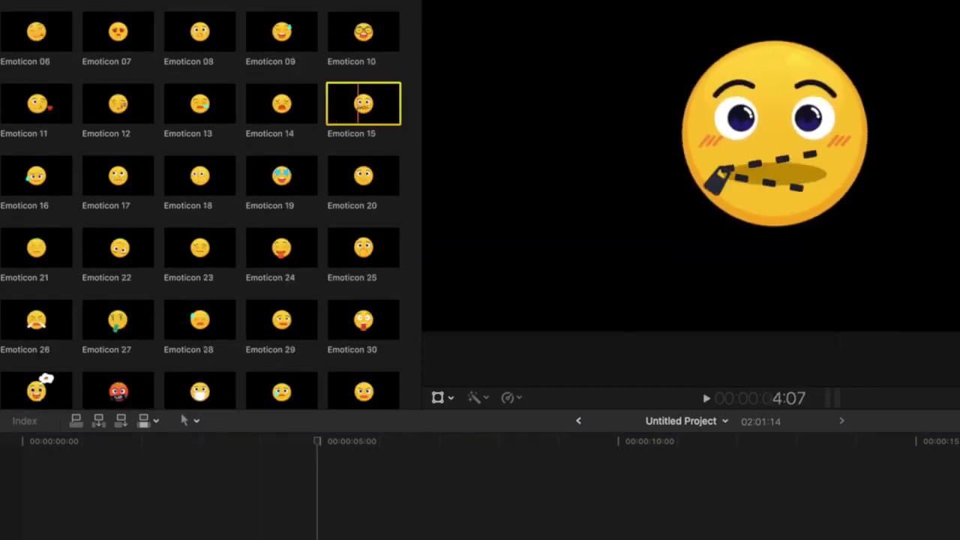
scroll(267, 330, down, 8)
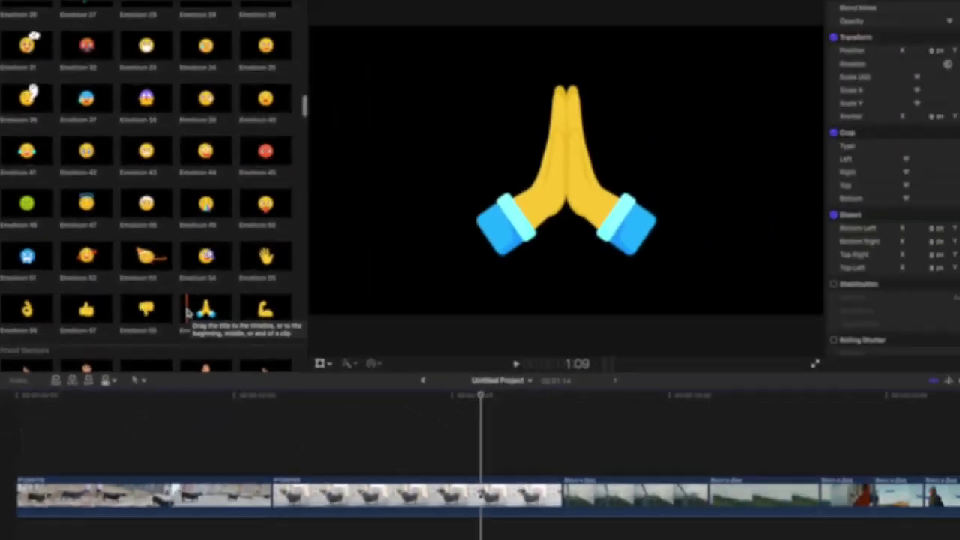
click(267, 330)
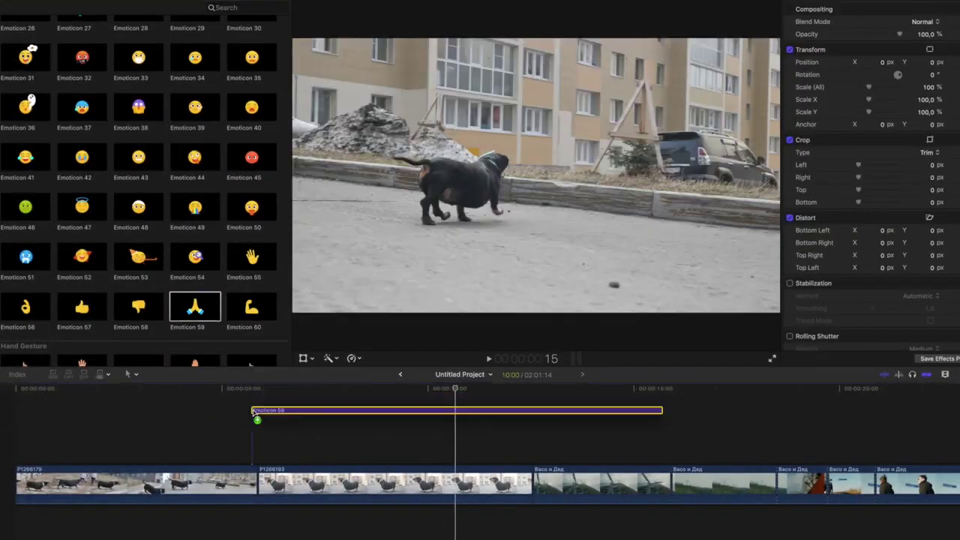
drag(173, 305, 261, 418)
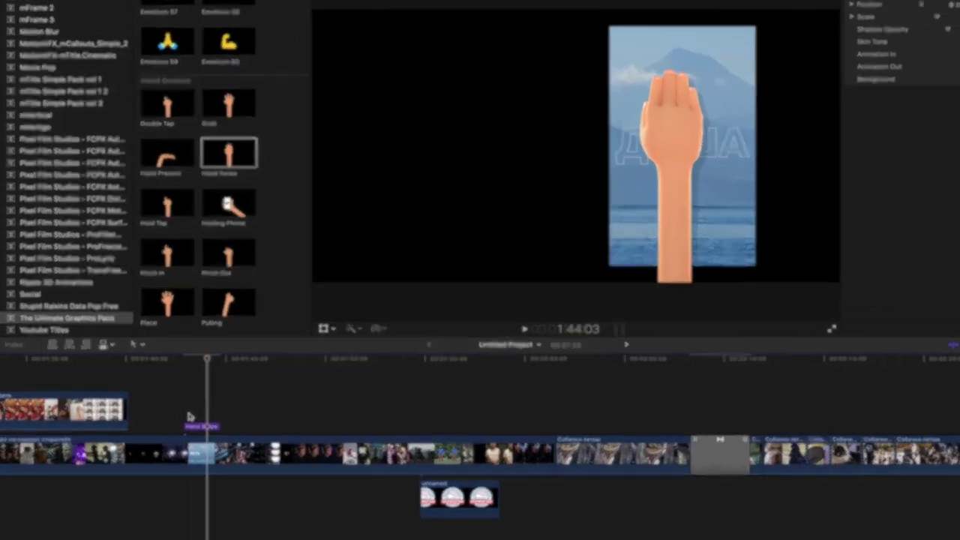
Step: Stop playback at the current frame in the timeline
click(180, 456)
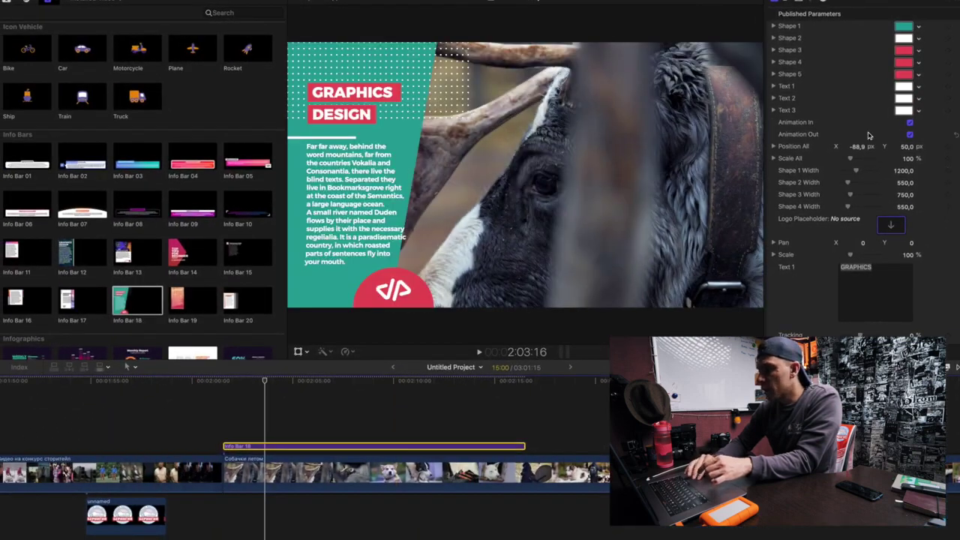
Step: Colour the Shape 1 panel with a grey sampled from the video
click(904, 26)
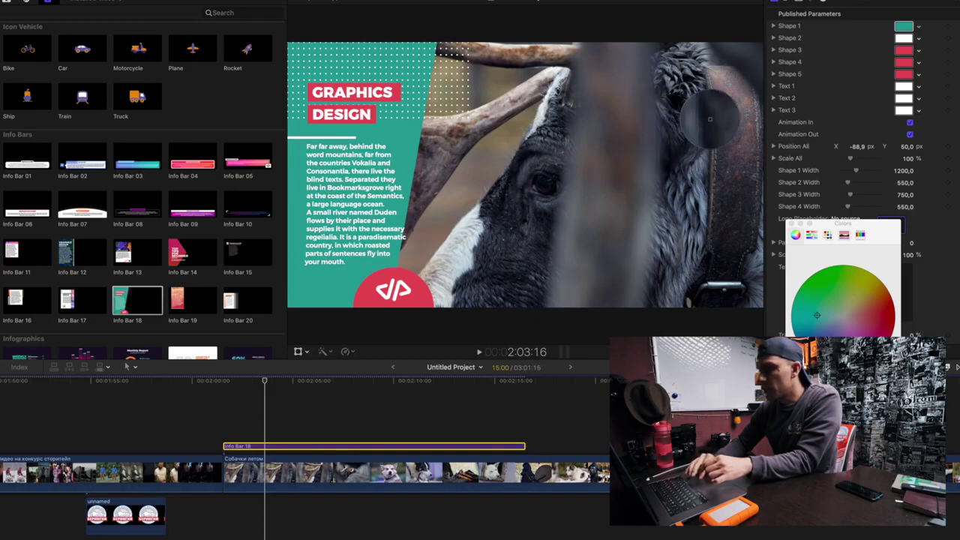
click(560, 225)
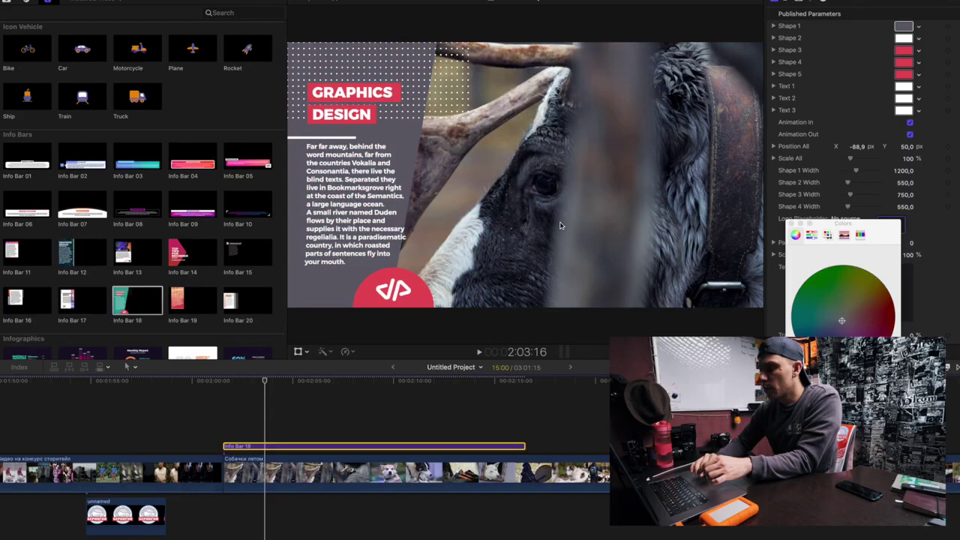
click(792, 224)
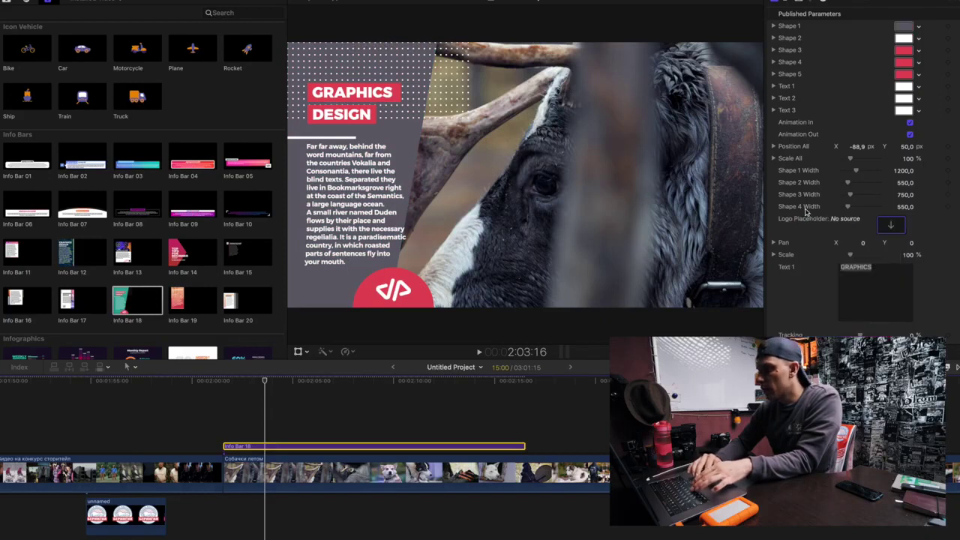
Step: Adjust Shape 3's colour, widen the grey Shape 1 panel to about 1346, and play it back
click(911, 48)
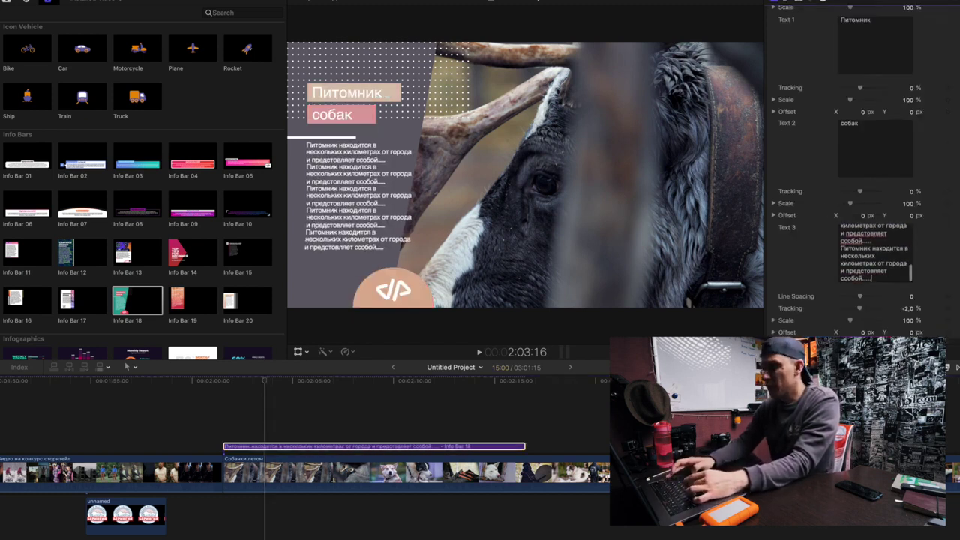
scroll(849, 154, up, 10)
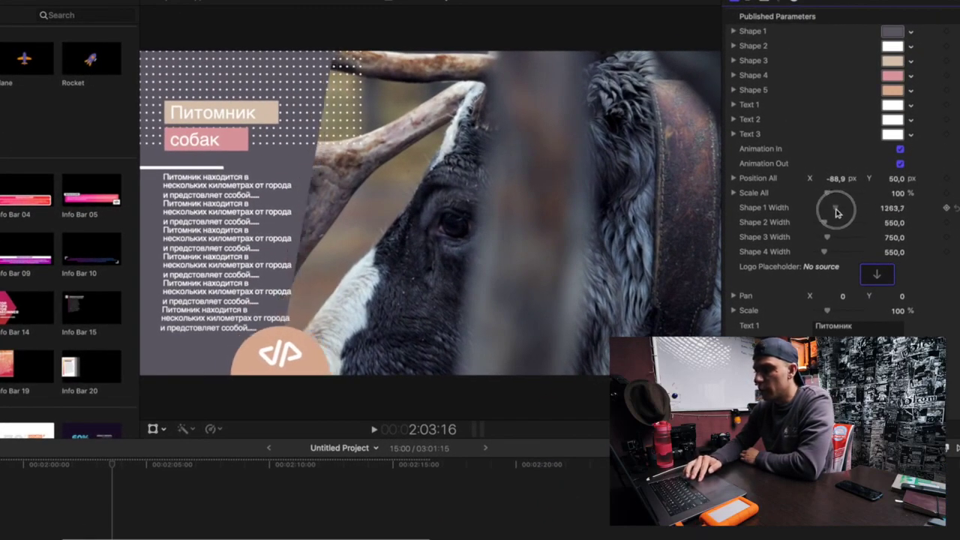
drag(838, 213, 860, 177)
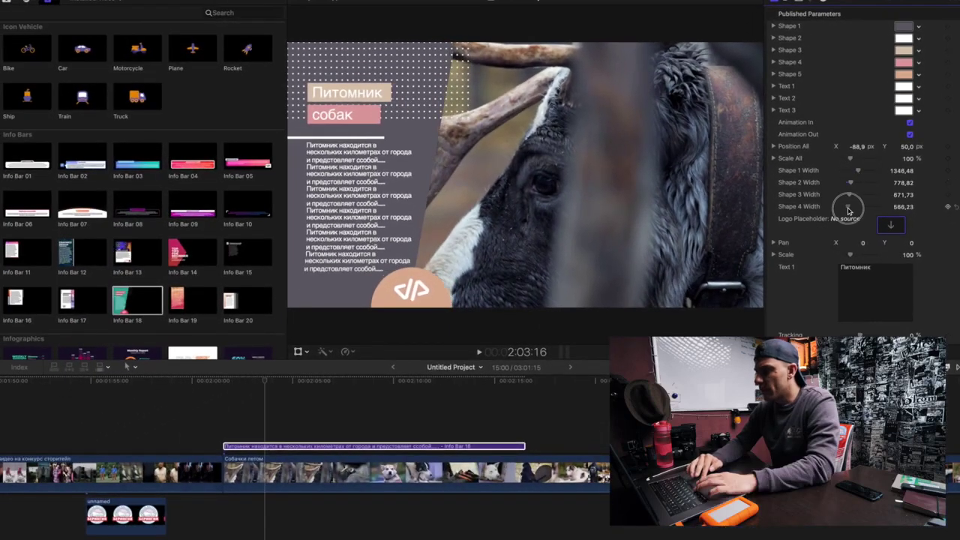
scroll(836, 183, down, 2)
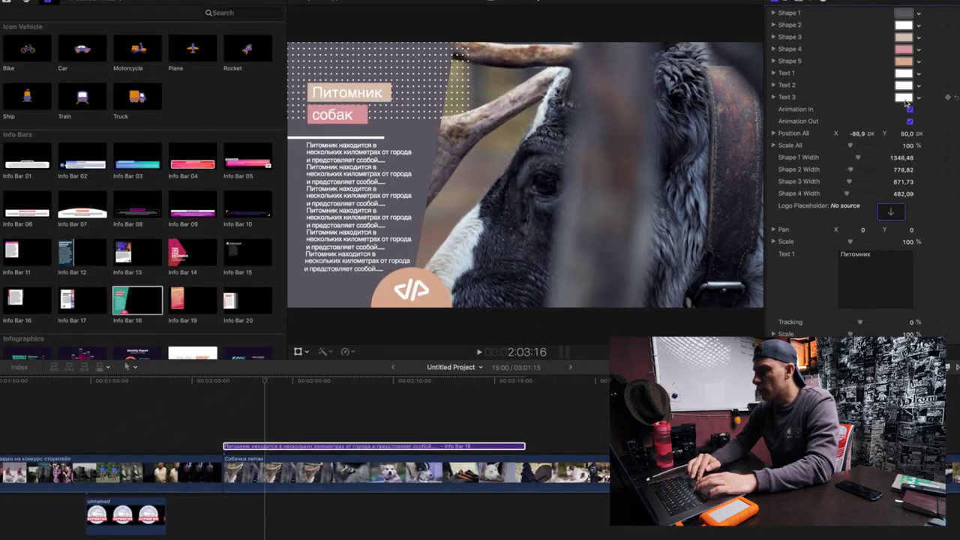
key(space)
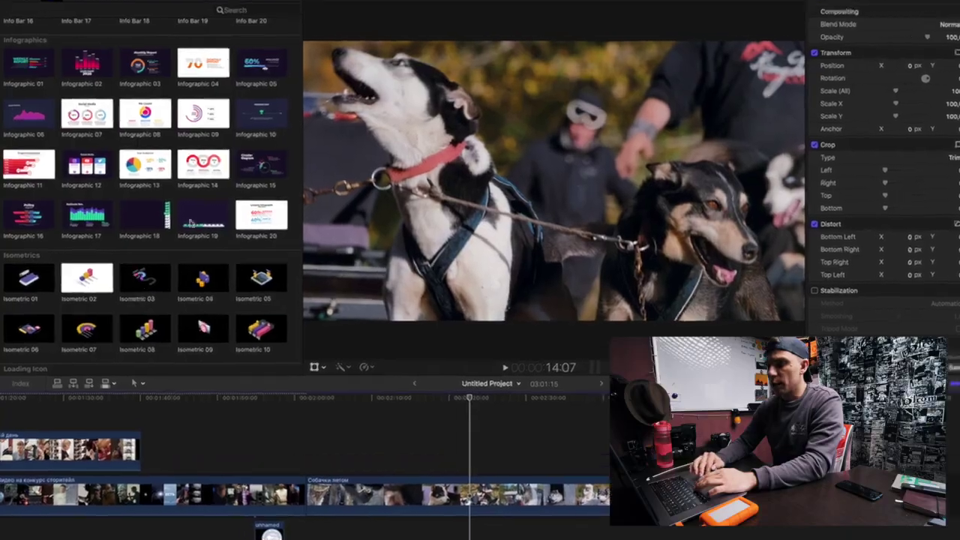
Step: Preview the infographic titles, then add the Infographic 06 Sales Statistic chart to the timeline
click(79, 68)
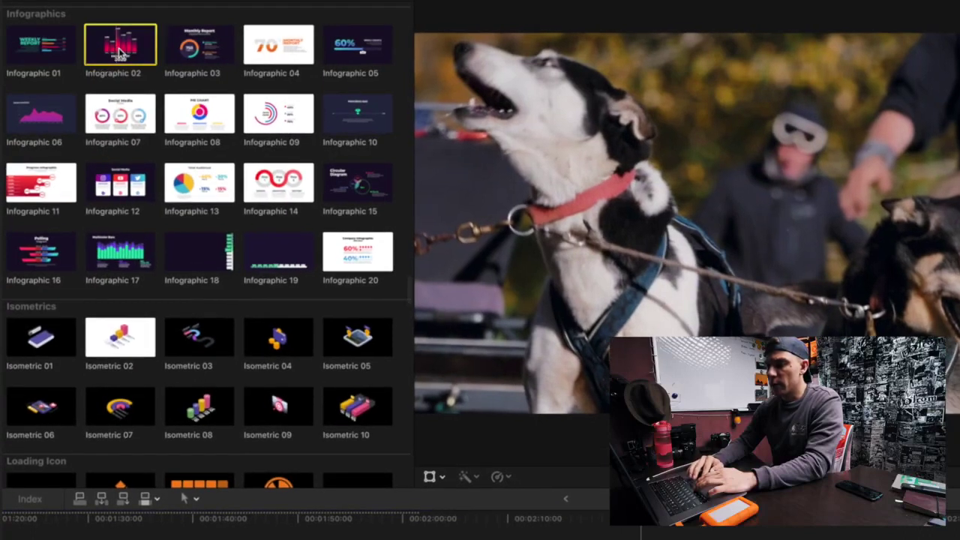
click(188, 48)
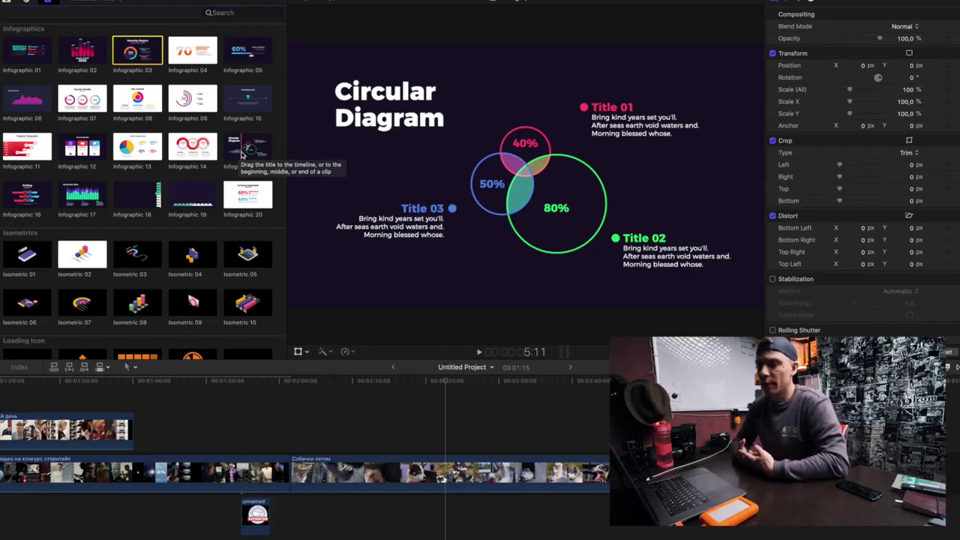
click(29, 192)
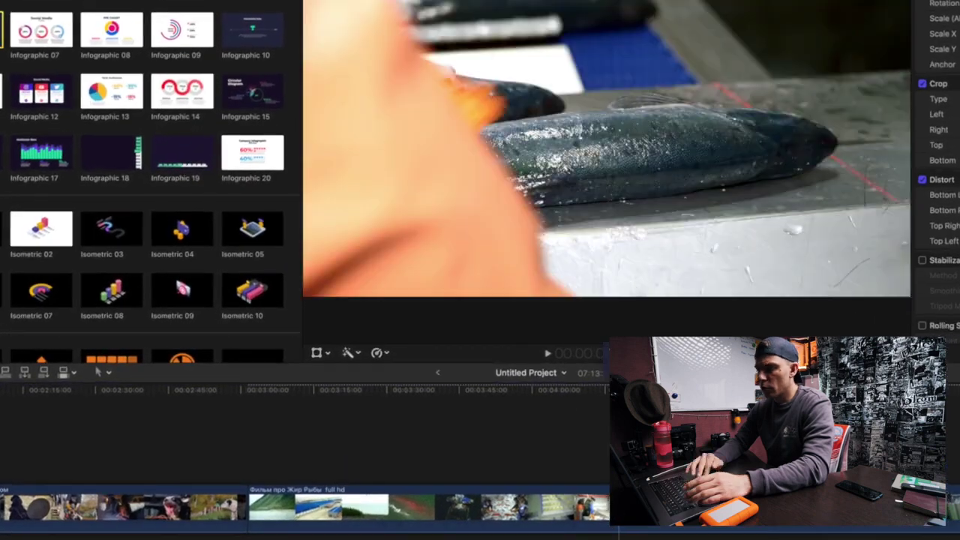
drag(27, 97, 501, 436)
drag(444, 431, 443, 429)
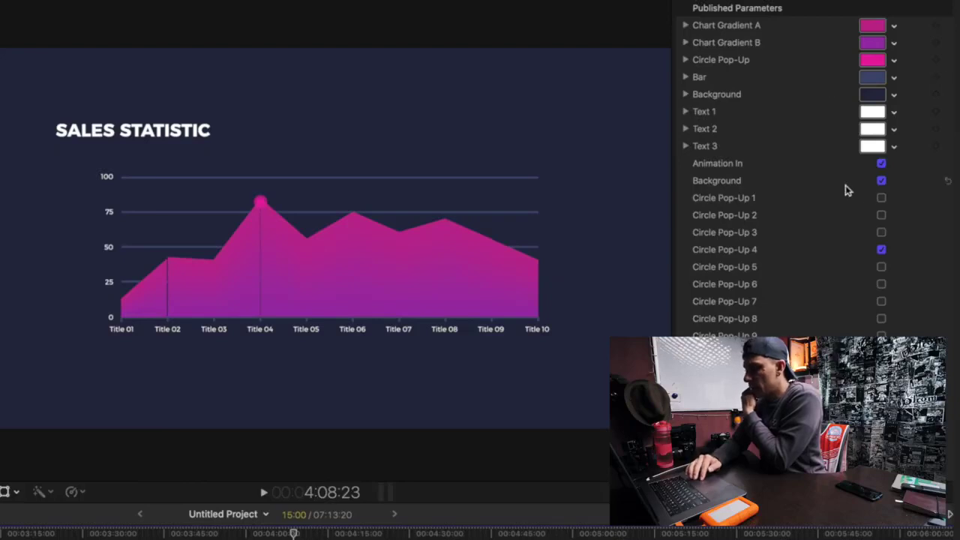
Step: Make the chart's grid green, set Value 04 ≈70, Value 05 ≈33.56, scale 107%, then add Infographic 02
click(881, 180)
click(881, 181)
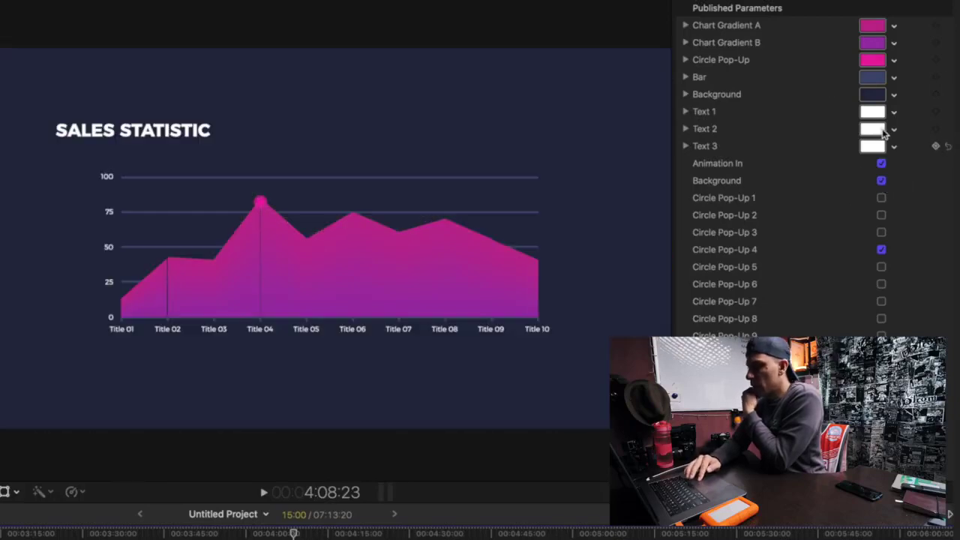
click(872, 84)
click(846, 292)
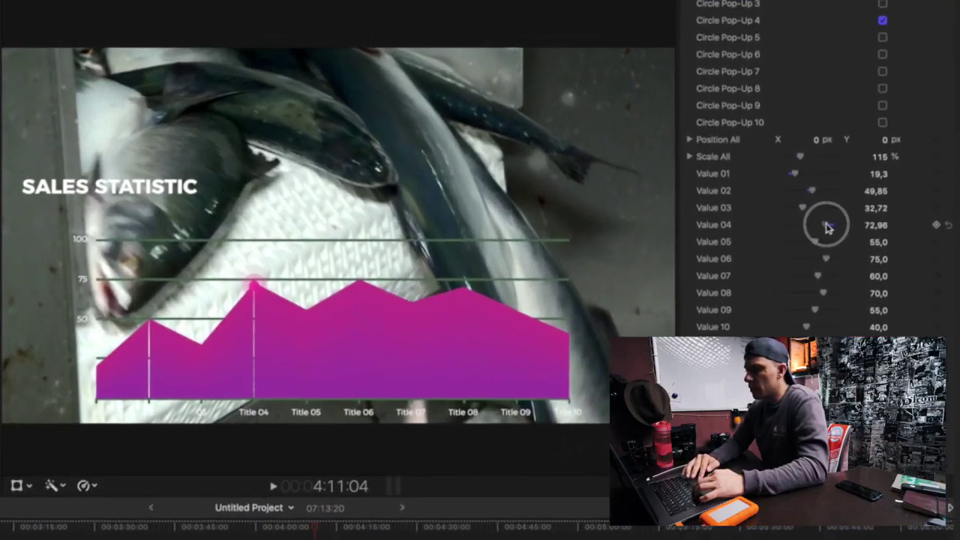
drag(828, 228, 825, 231)
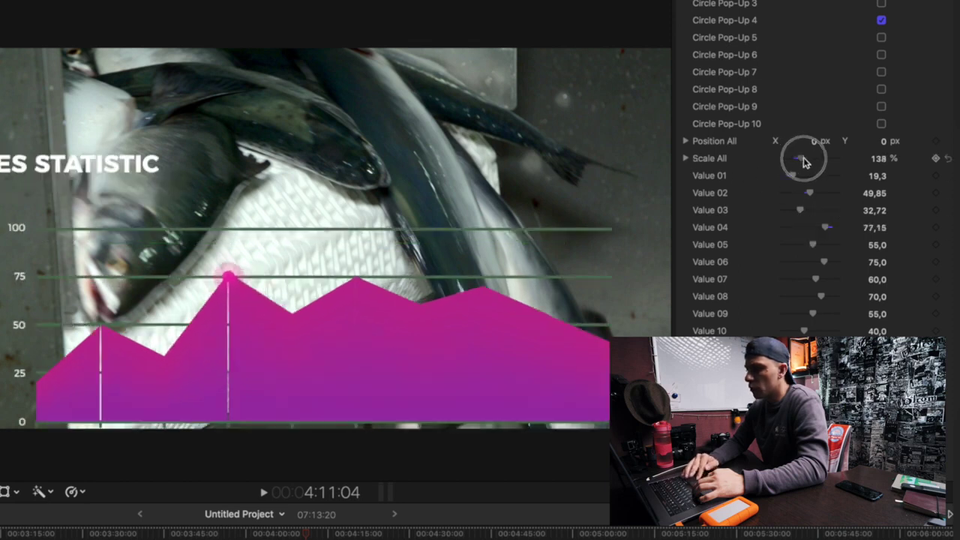
drag(801, 160, 798, 159)
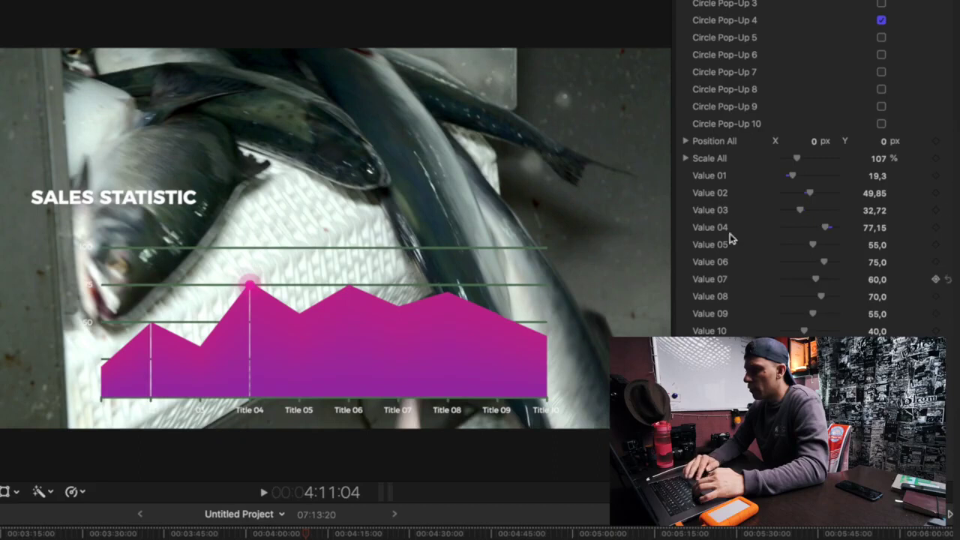
drag(812, 245, 800, 244)
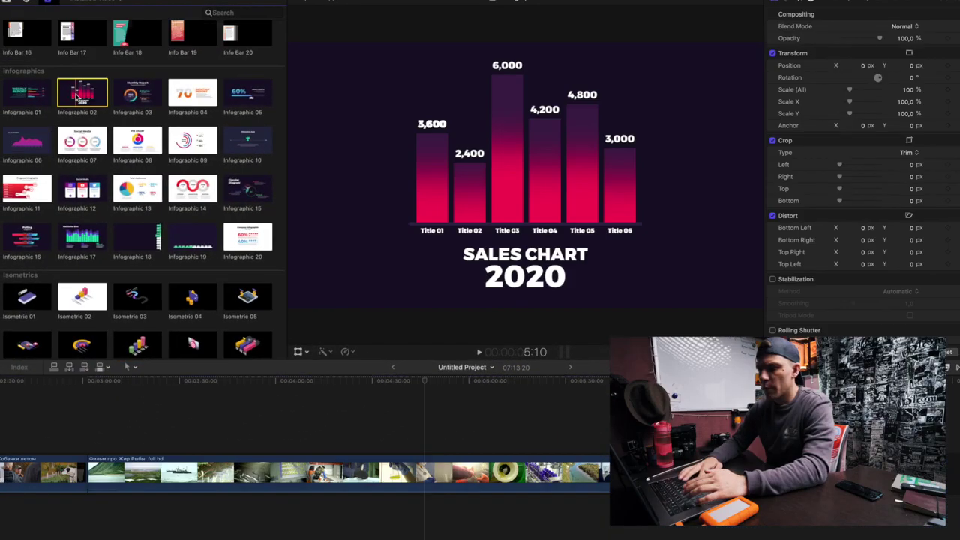
drag(78, 96, 403, 427)
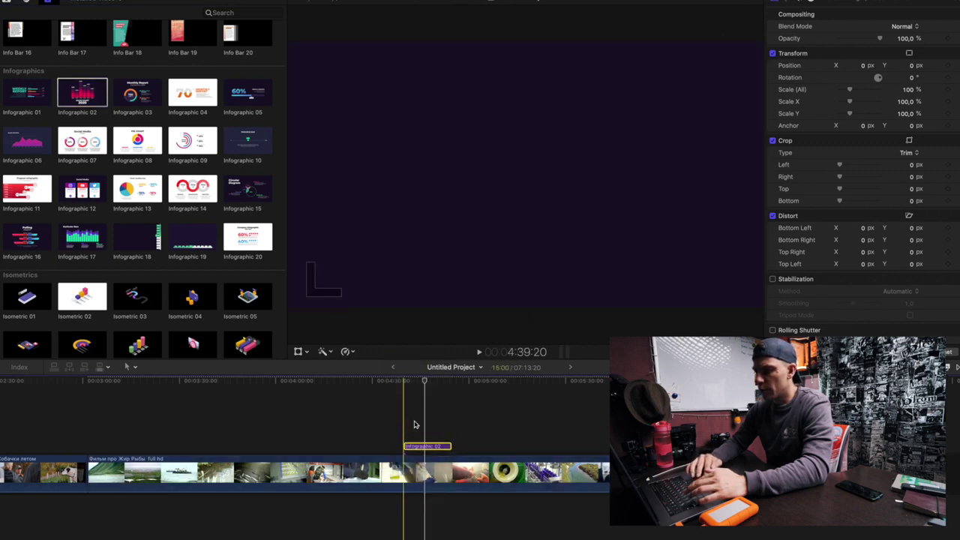
Step: Switch the Infographic 02 bar values from percentages to numbers and play the chart back
click(408, 447)
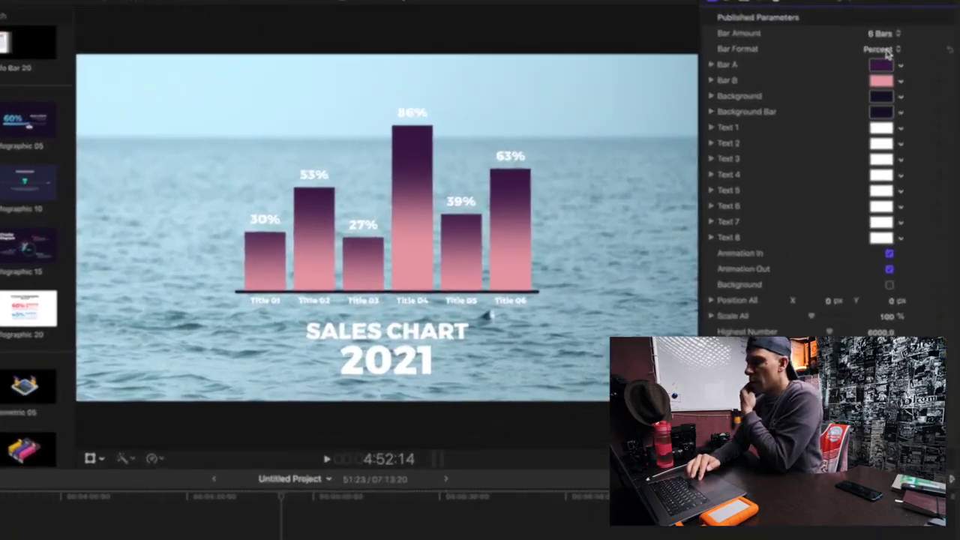
click(870, 54)
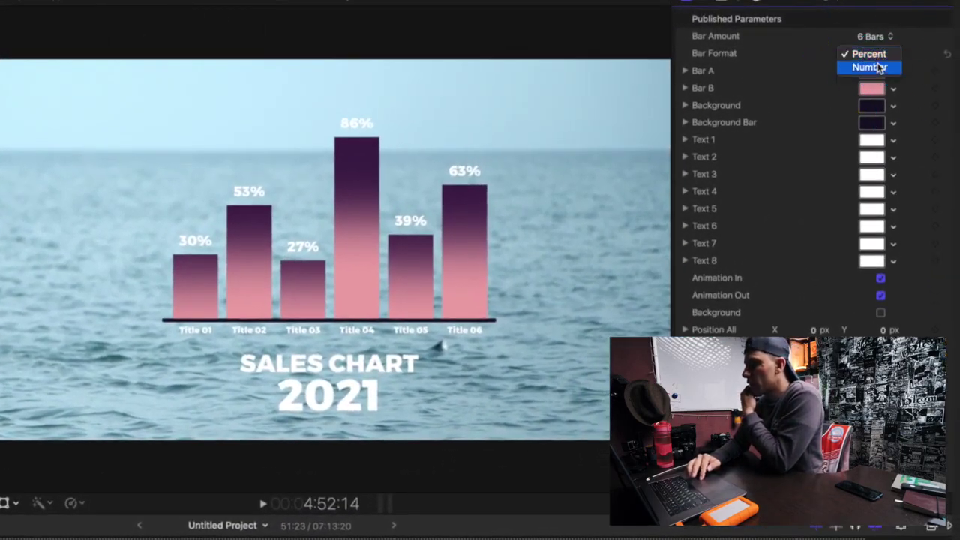
click(870, 68)
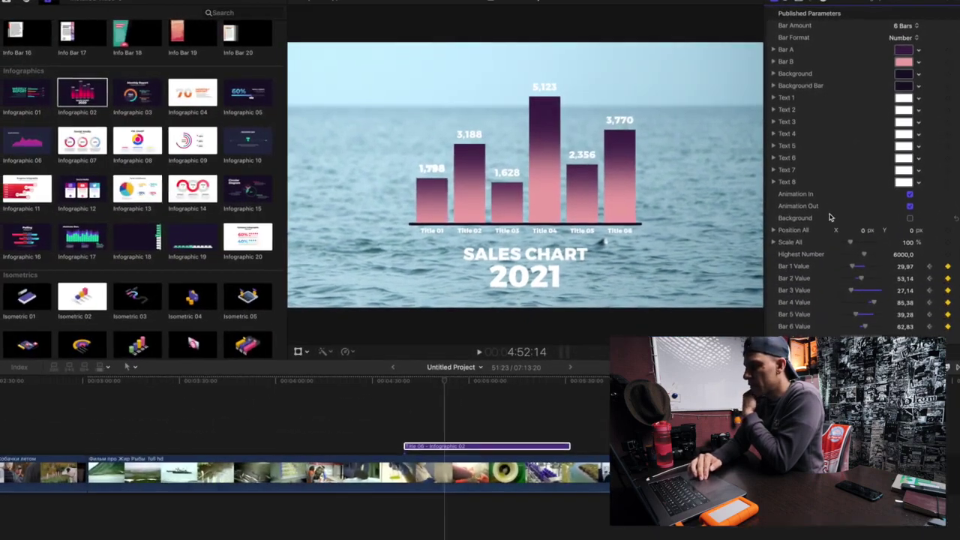
click(405, 412)
key(space)
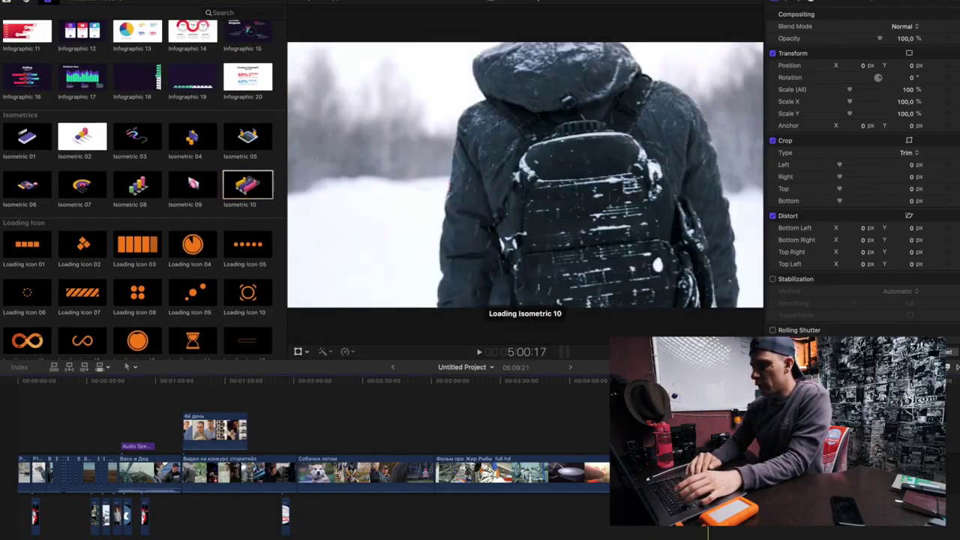
Step: Raise the Isometric 10 bar values to 93,56, 69,3 and 41,3 and play the animation twice
key(q)
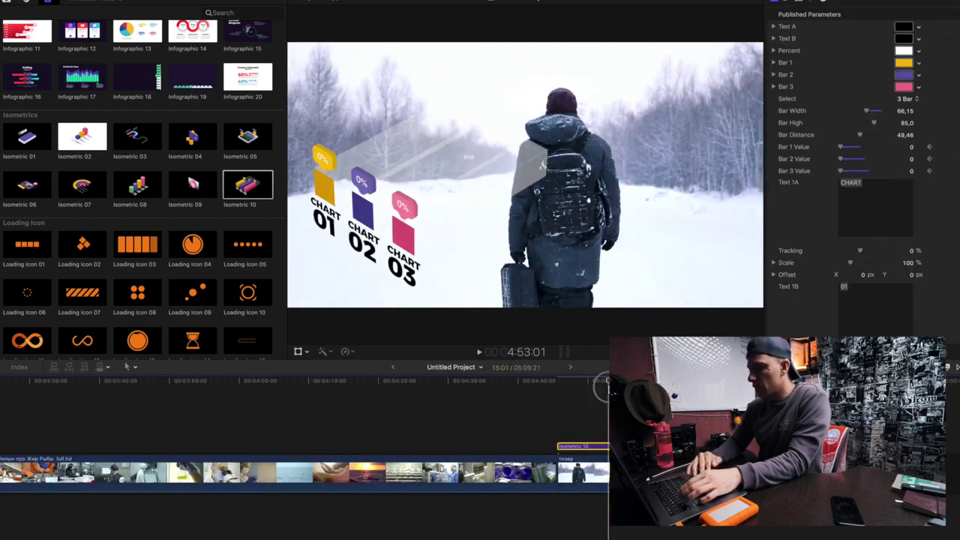
drag(839, 147, 879, 148)
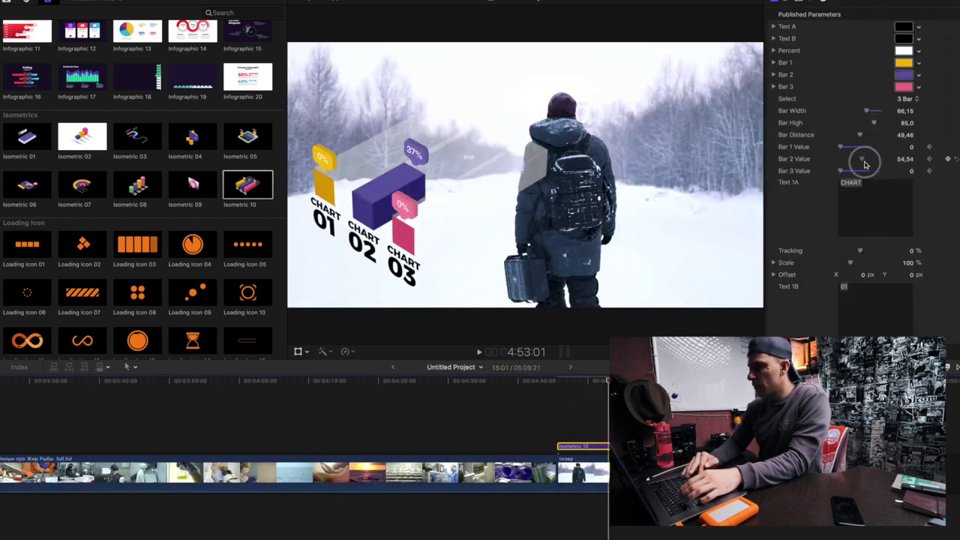
key(space)
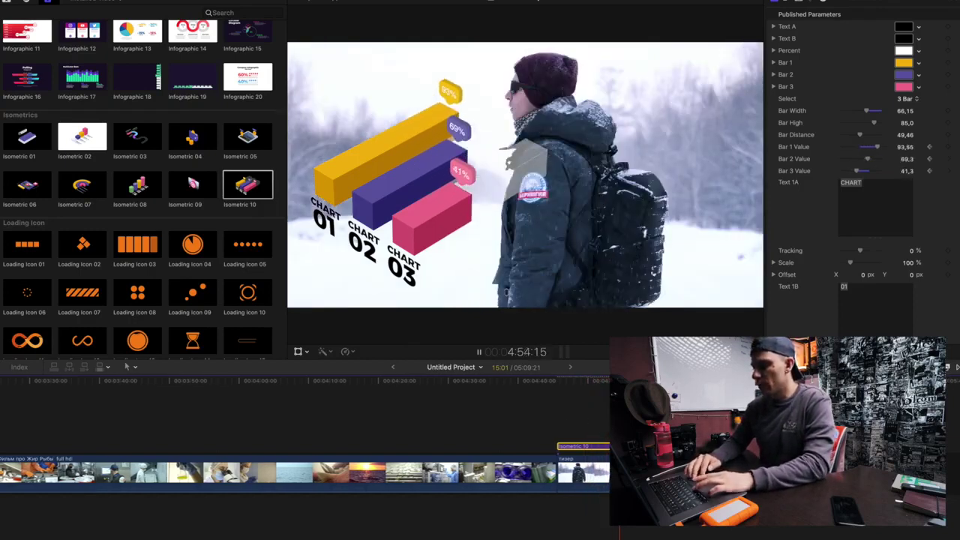
key(space)
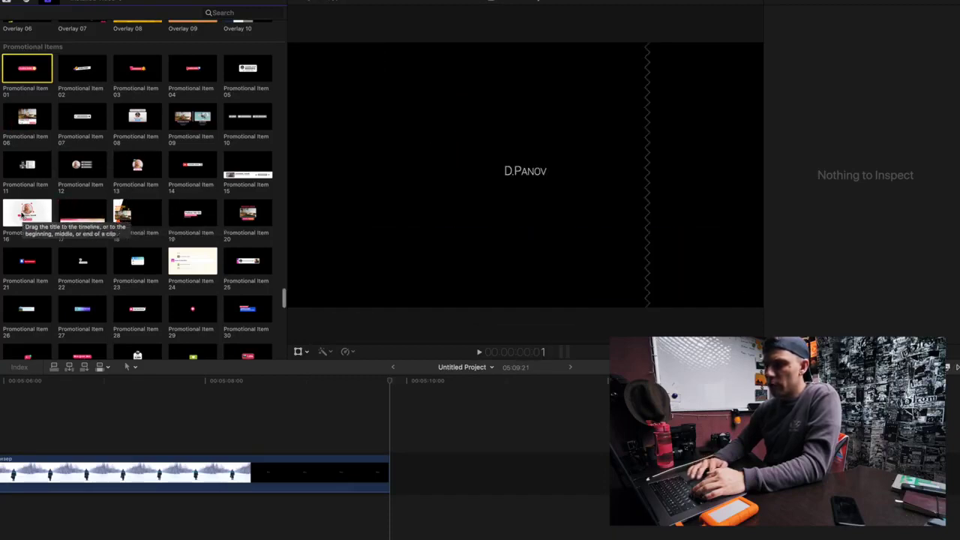
Step: Add the Wild Animal Documentary title at the timeline end and fill its main image with a clip
drag(27, 213, 315, 449)
scroll(315, 450, left, 5)
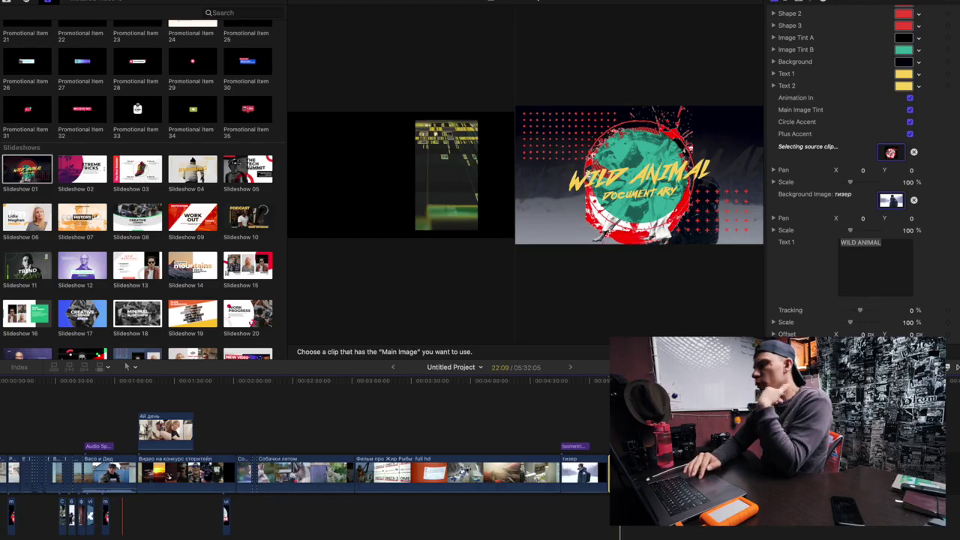
click(620, 473)
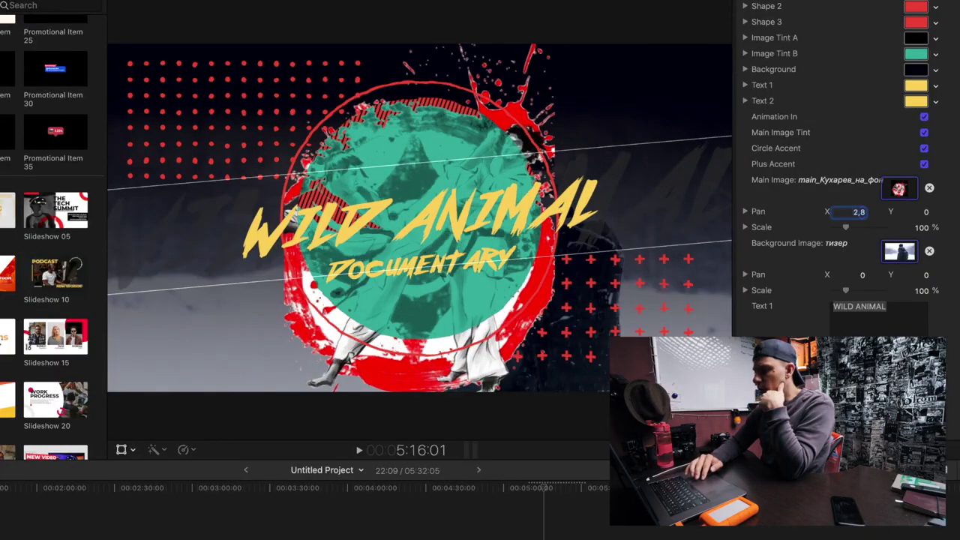
Step: Pan the main image to about 2,8 / 7,6 and play the title back
drag(862, 170, 876, 174)
drag(911, 212, 911, 208)
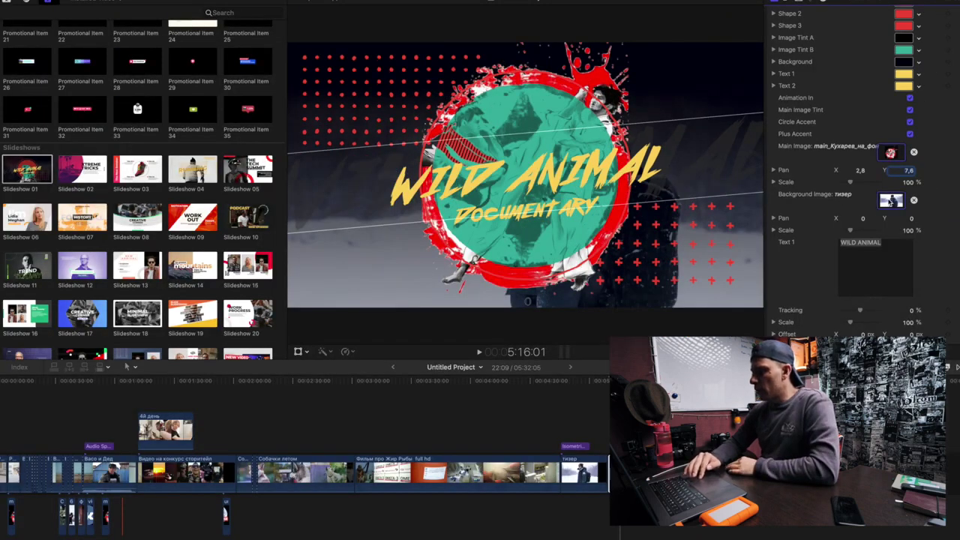
key(space)
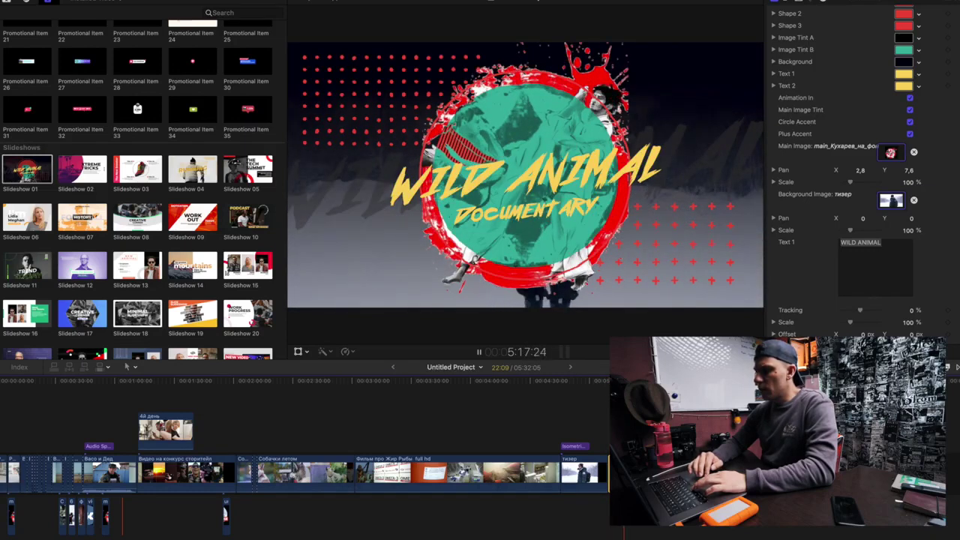
key(space)
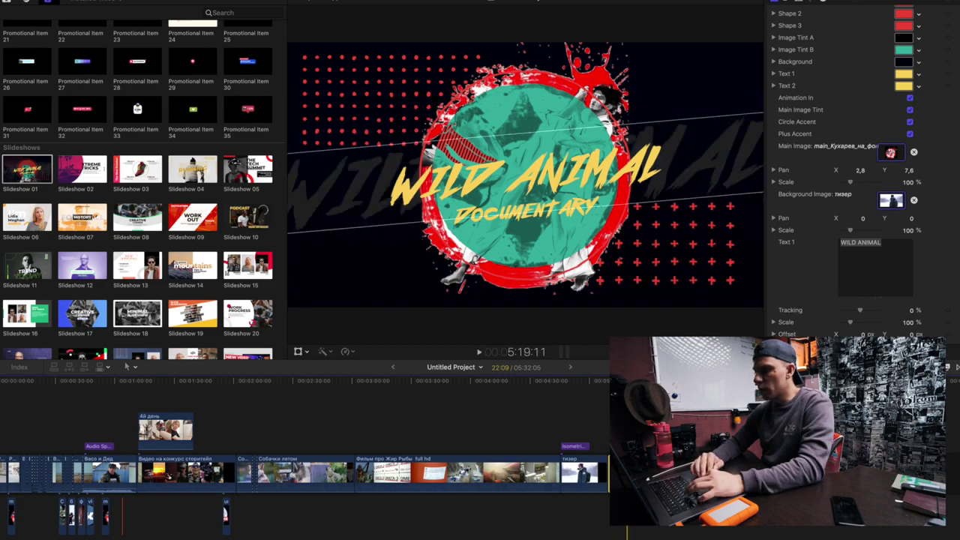
Step: Delete the project's end clip and append the slideshow title, showing its text settings
key(Delete)
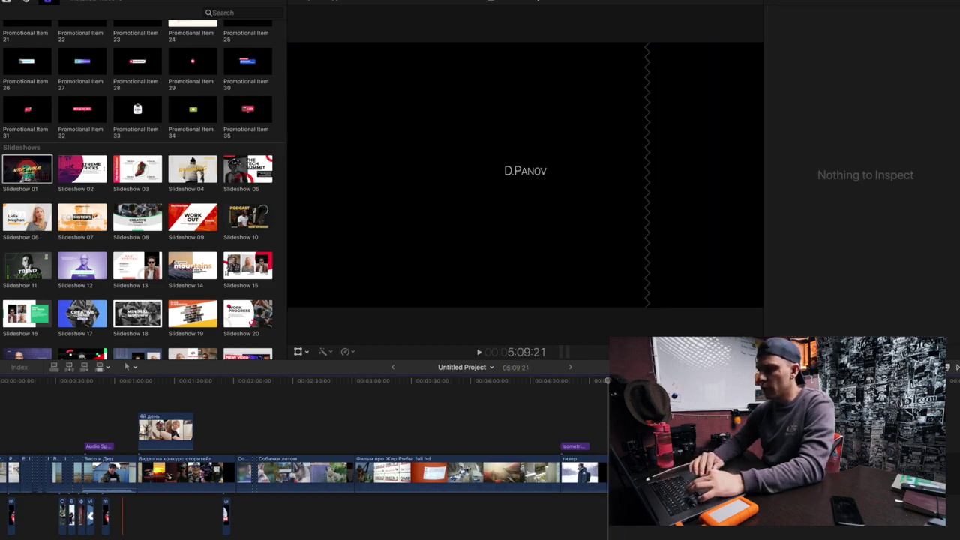
key(e)
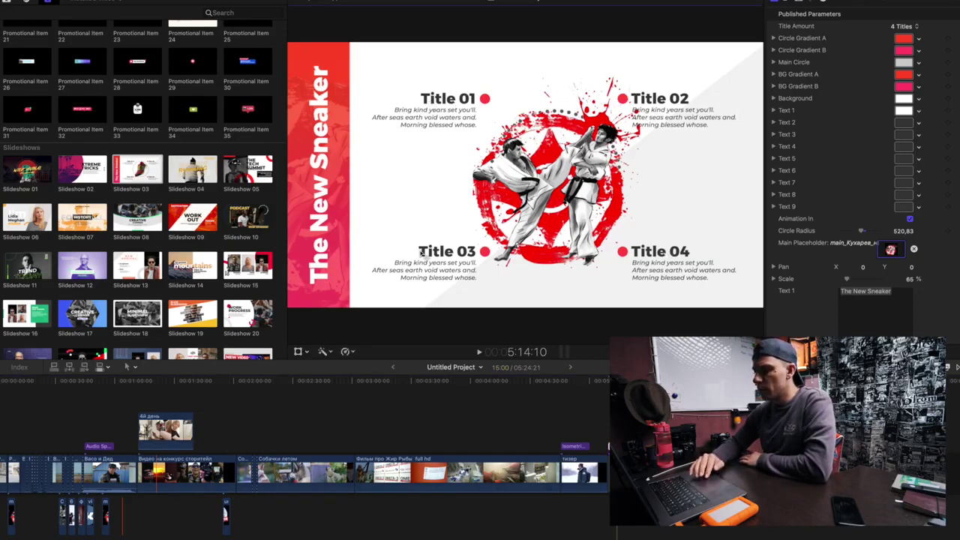
key(ctrl+Tab)
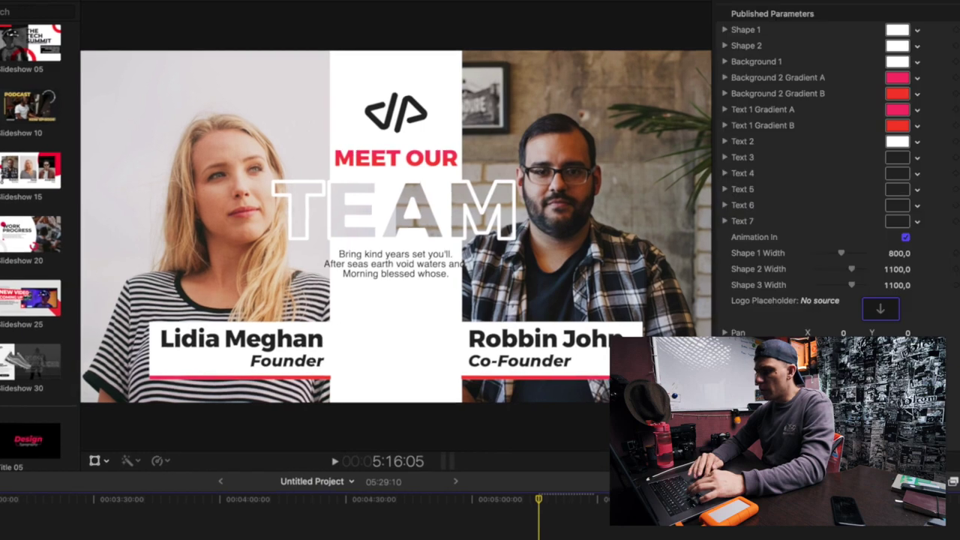
Step: Set the festival logo as the Logo image and the hoodie clip for the main image placeholders
click(882, 310)
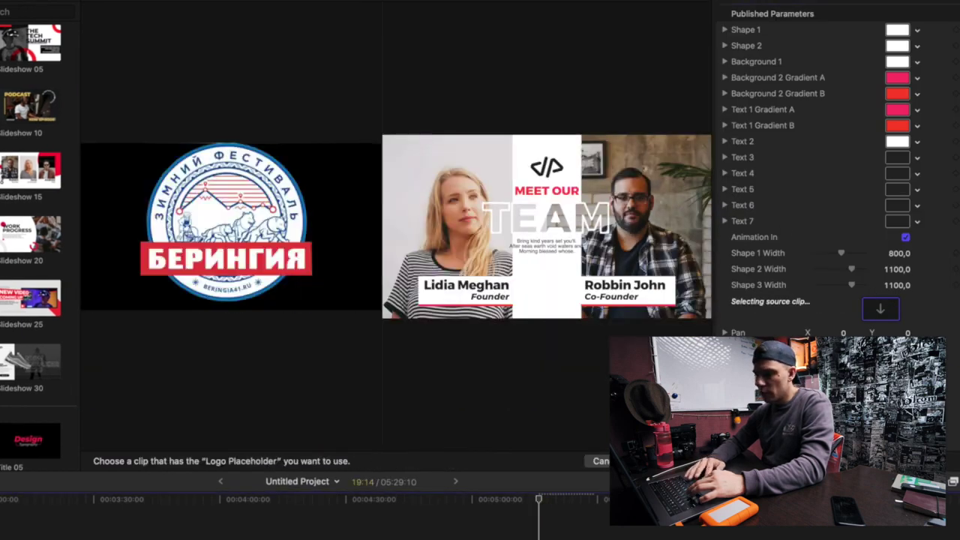
click(376, 531)
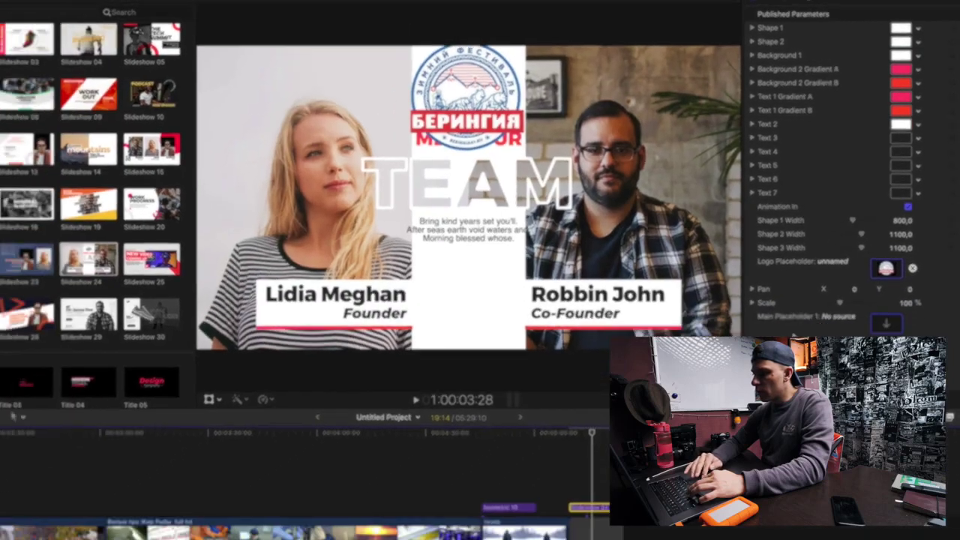
click(894, 287)
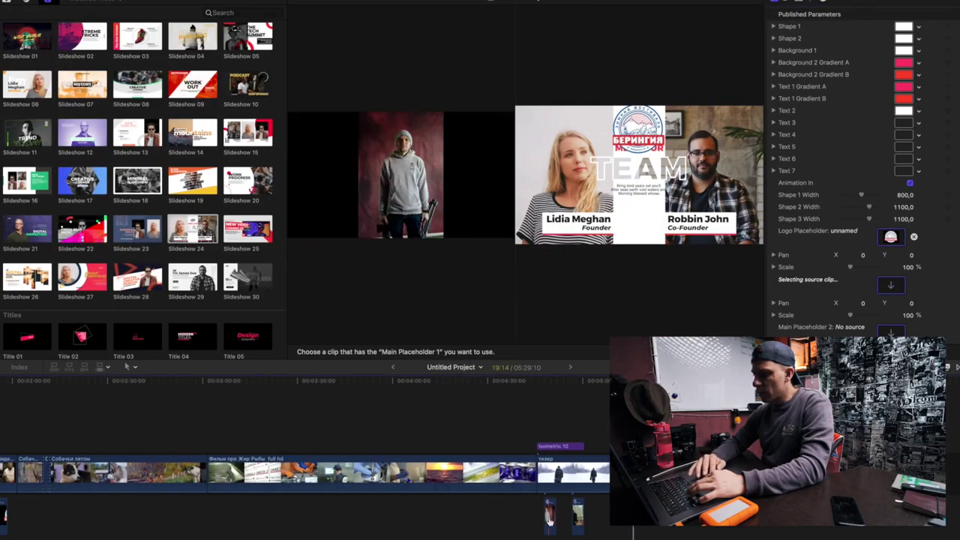
click(574, 510)
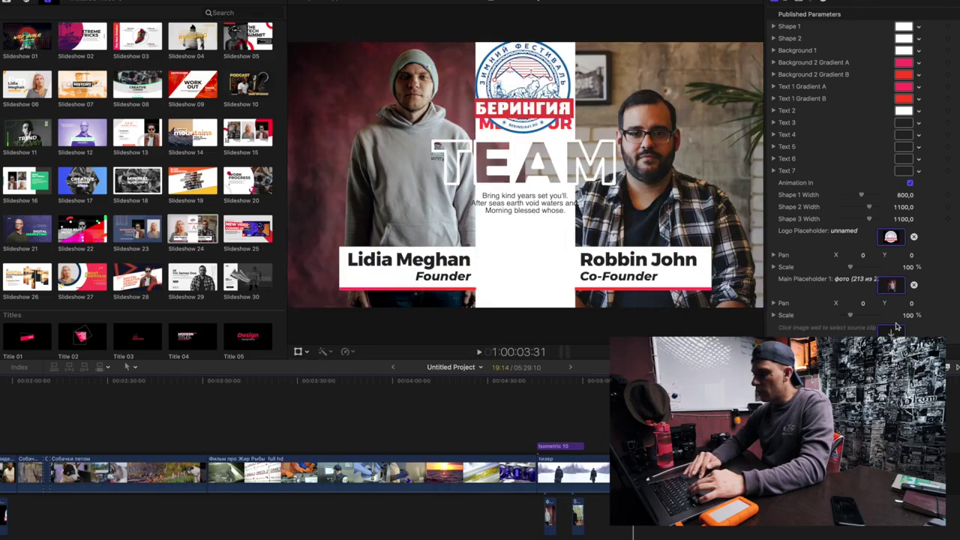
click(579, 513)
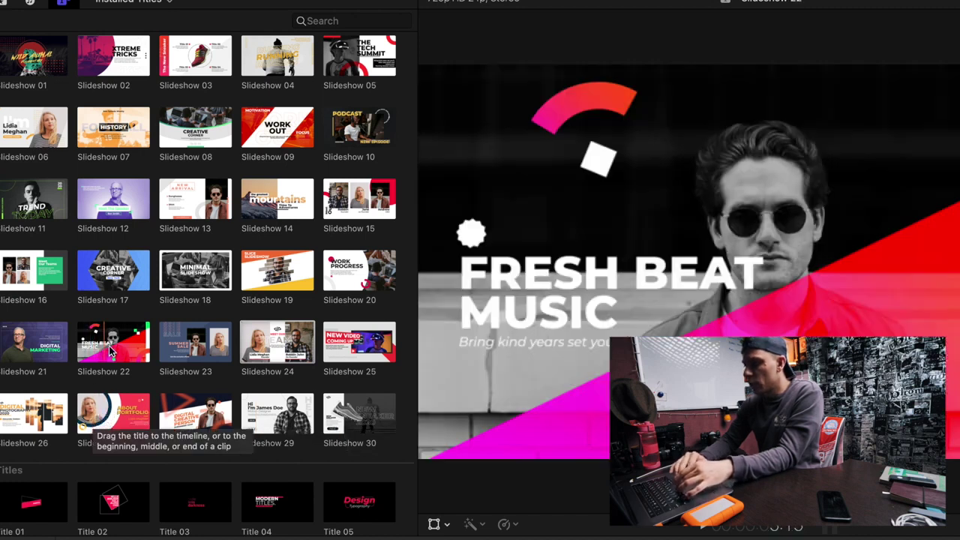
Step: Select Slideshow 22 and play the Fresh Beat Music preview
click(107, 351)
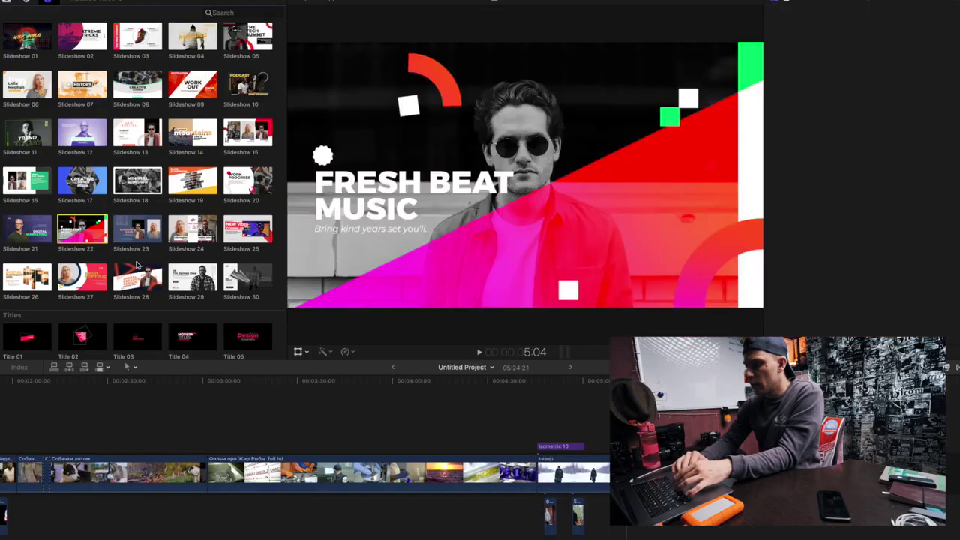
key(space)
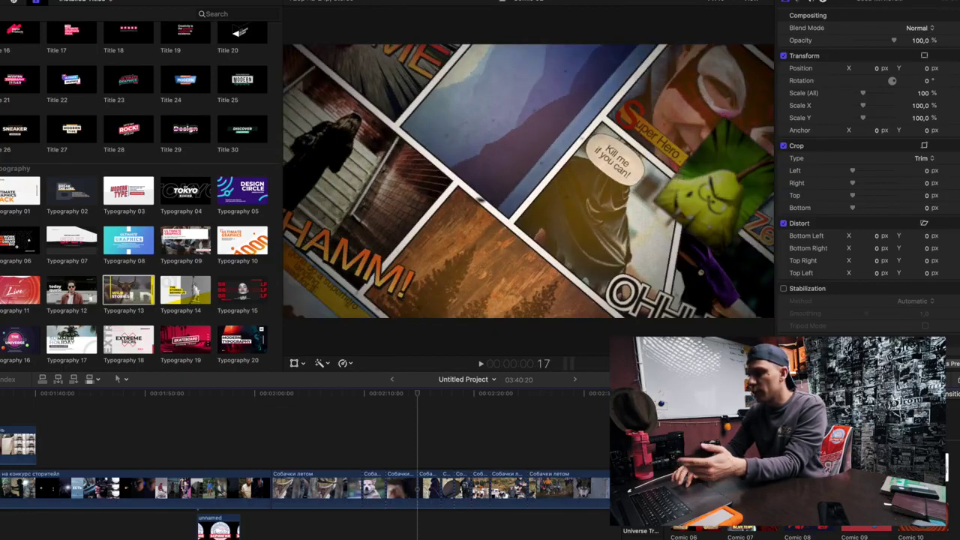
Step: Insert Comic 02 between the dog clips, fill its panels with dog, contest and logo clips, and play it
drag(448, 460, 385, 486)
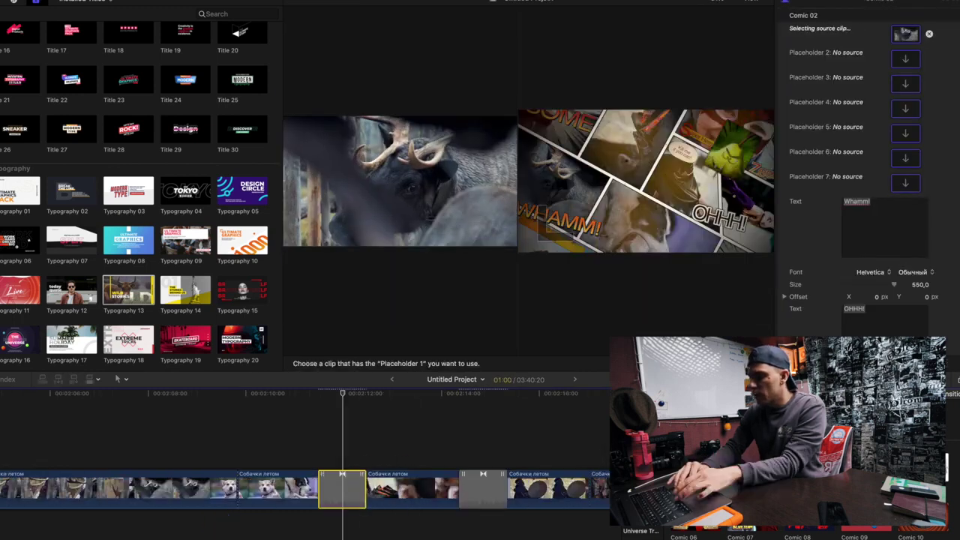
click(525, 487)
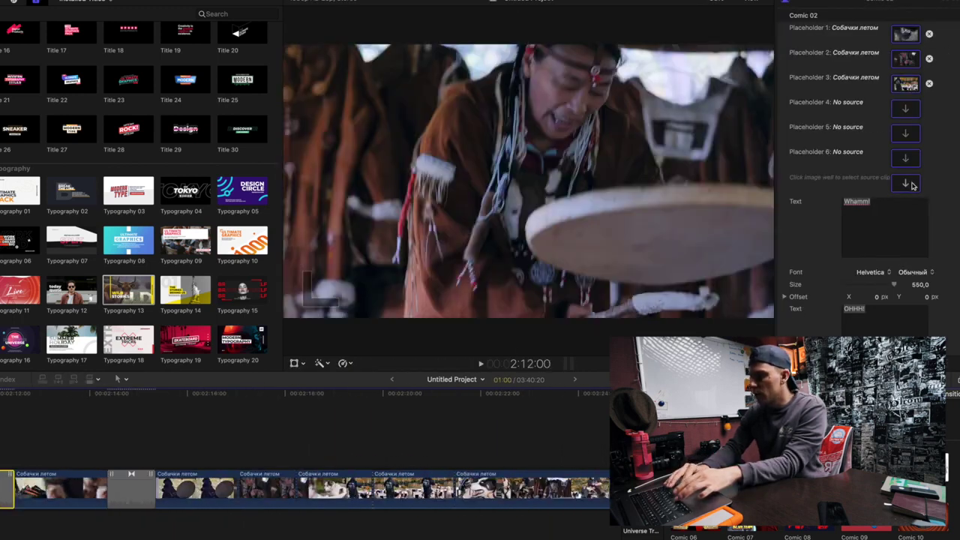
click(450, 488)
scroll(300, 488, left, 5)
click(351, 487)
click(155, 530)
key(space)
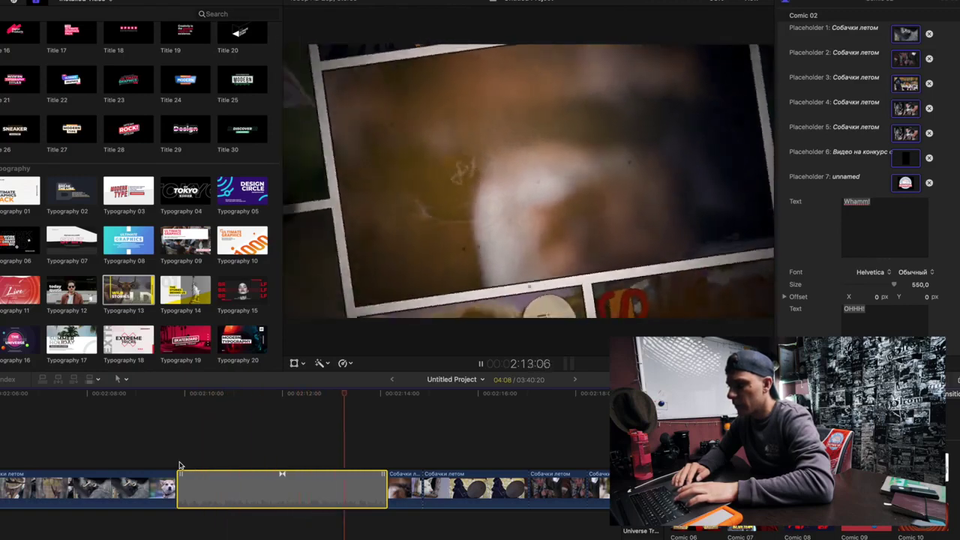
click(273, 450)
key(space)
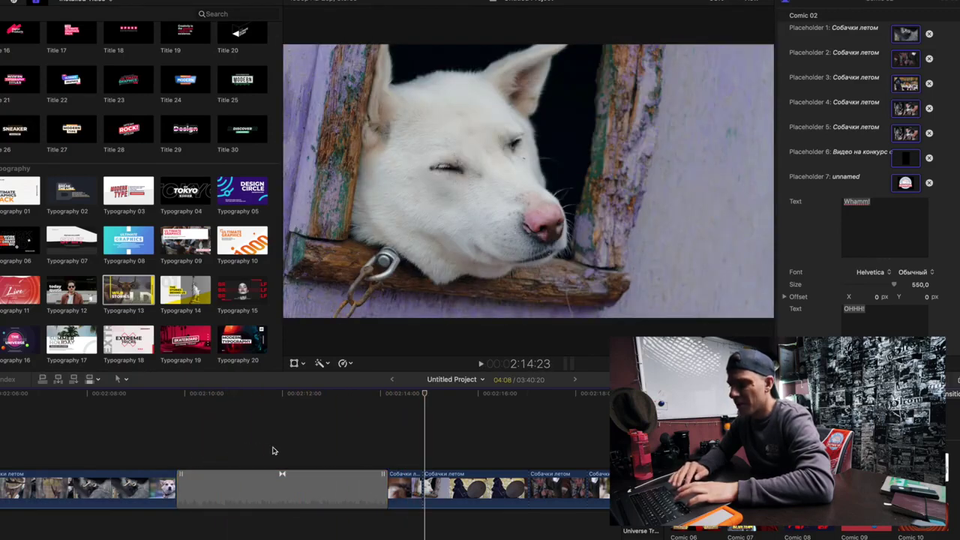
Step: Delete the Comic 02 transition and drop Comic 03 into the gap
click(270, 478)
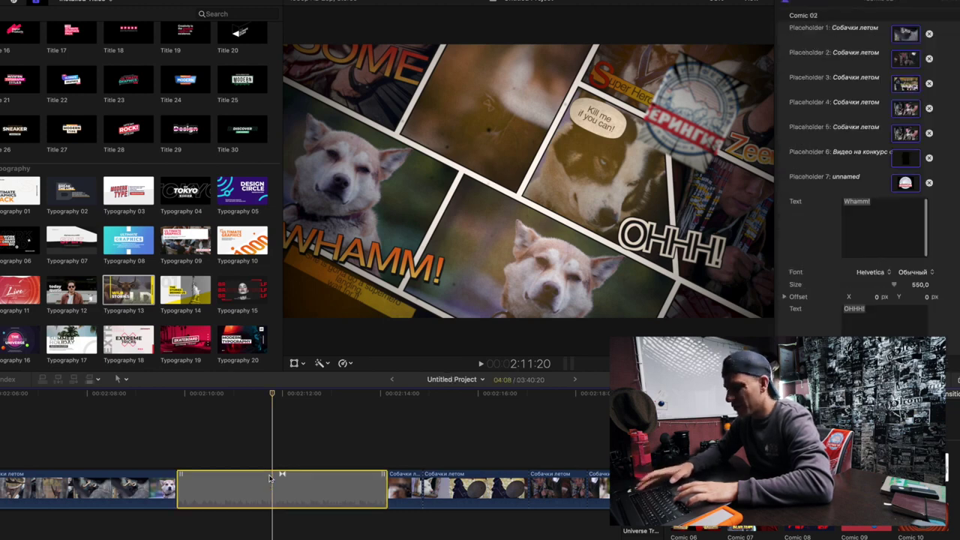
key(Delete)
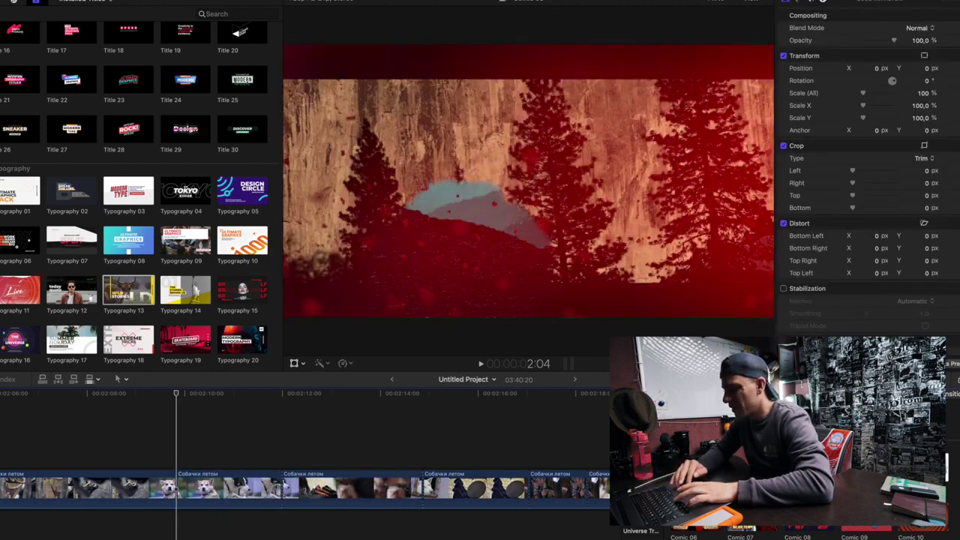
drag(176, 419, 273, 483)
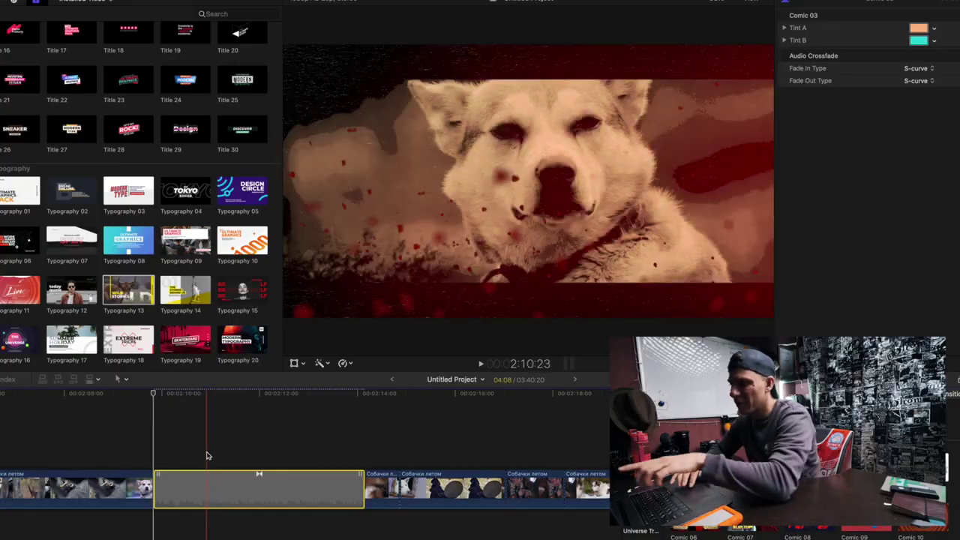
Step: Replace Comic 03 with the Comic 07 Blue Team / Red Team transition and preview it
key(Delete)
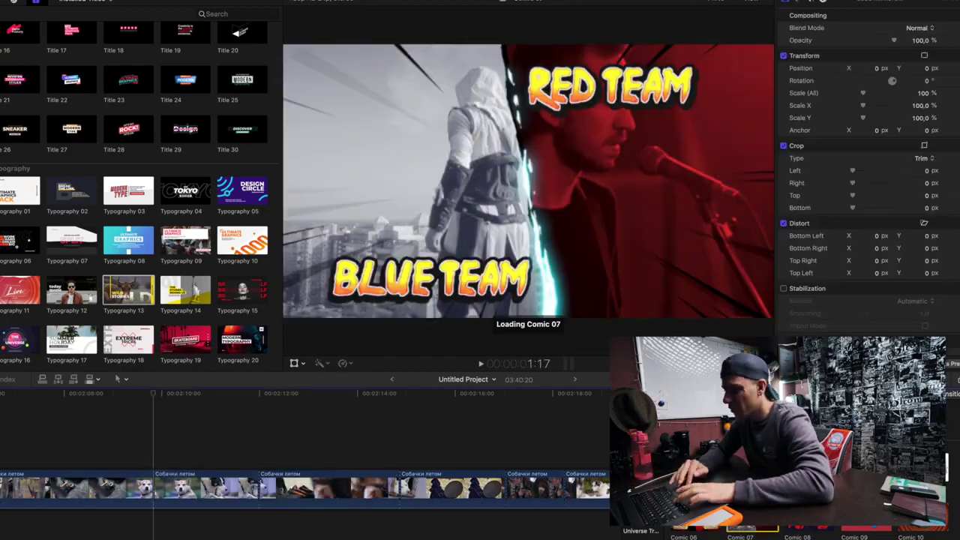
double_click(753, 524)
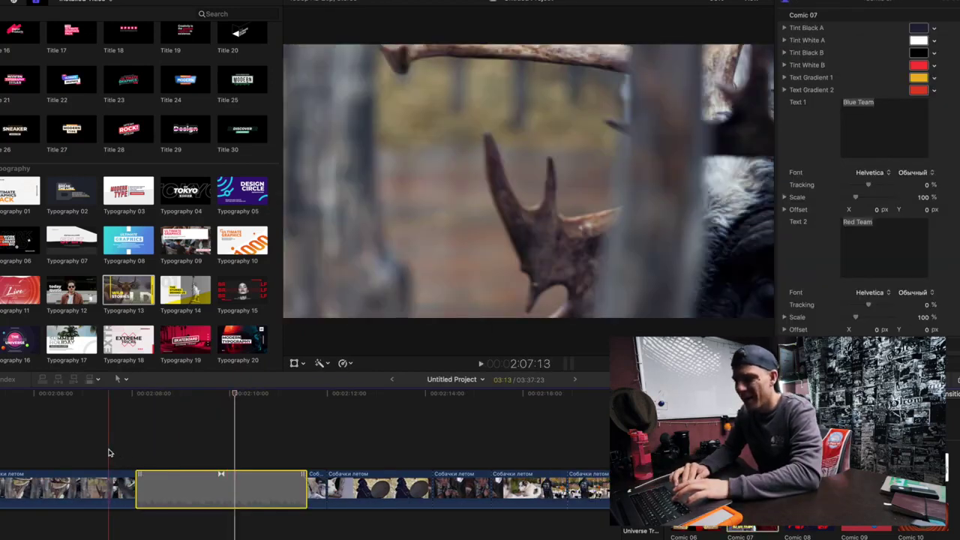
key(space)
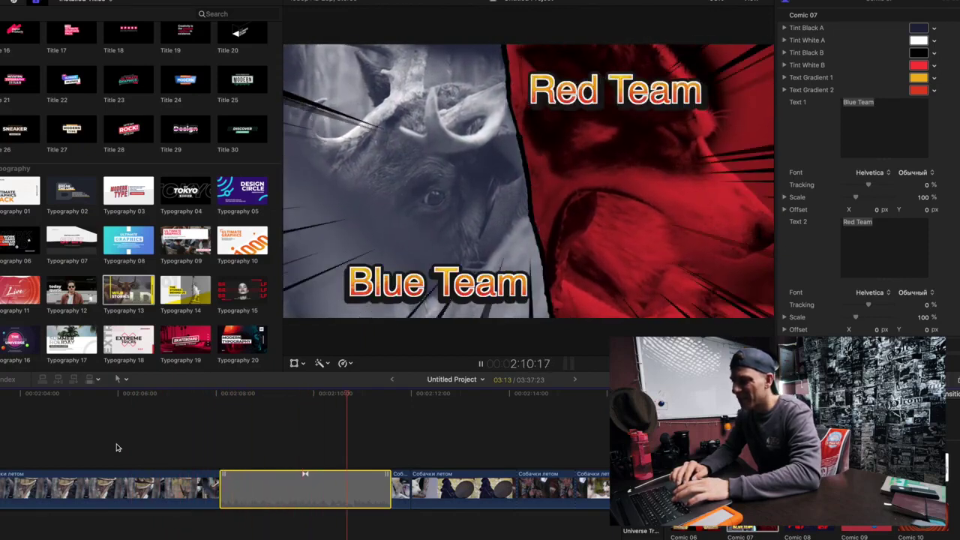
key(space)
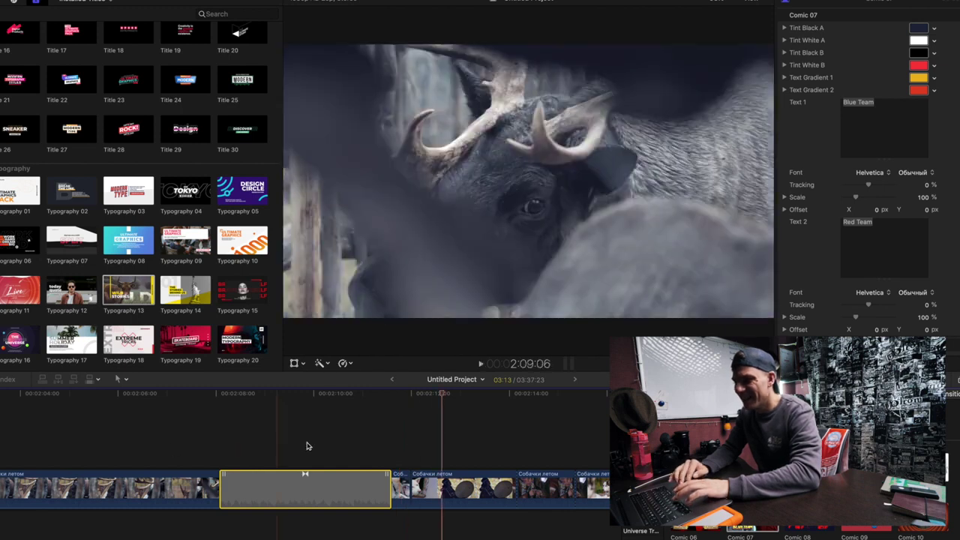
Step: Select the Comic 07 transition to view its settings and play it again
click(335, 448)
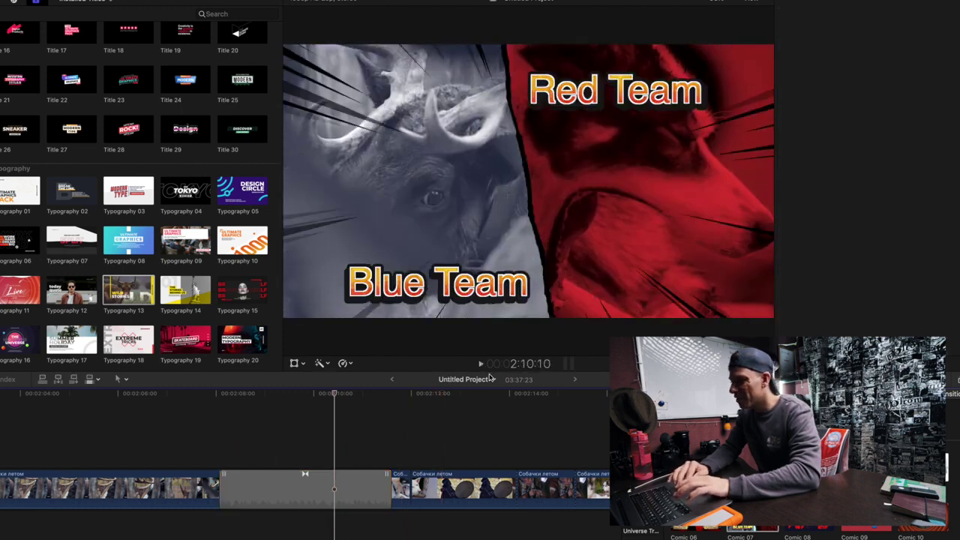
click(300, 491)
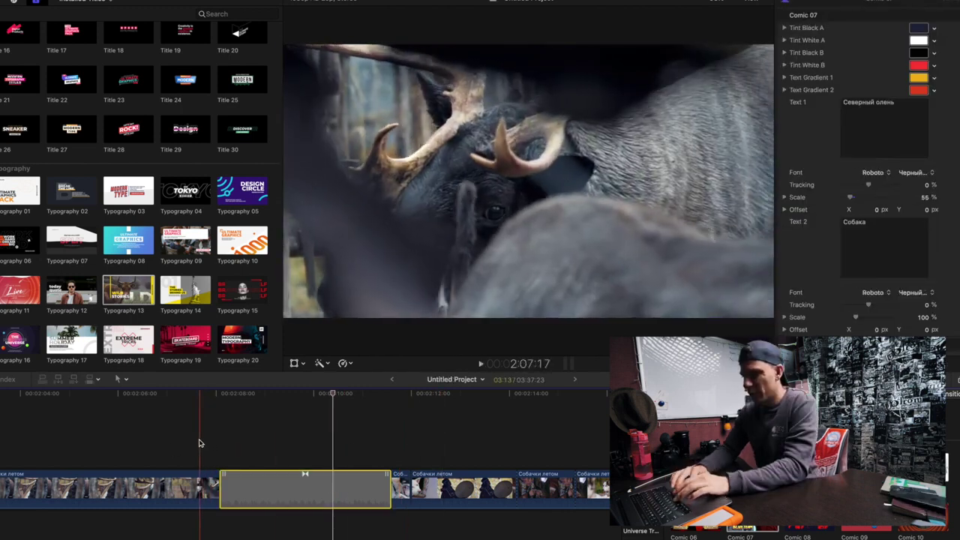
key(space)
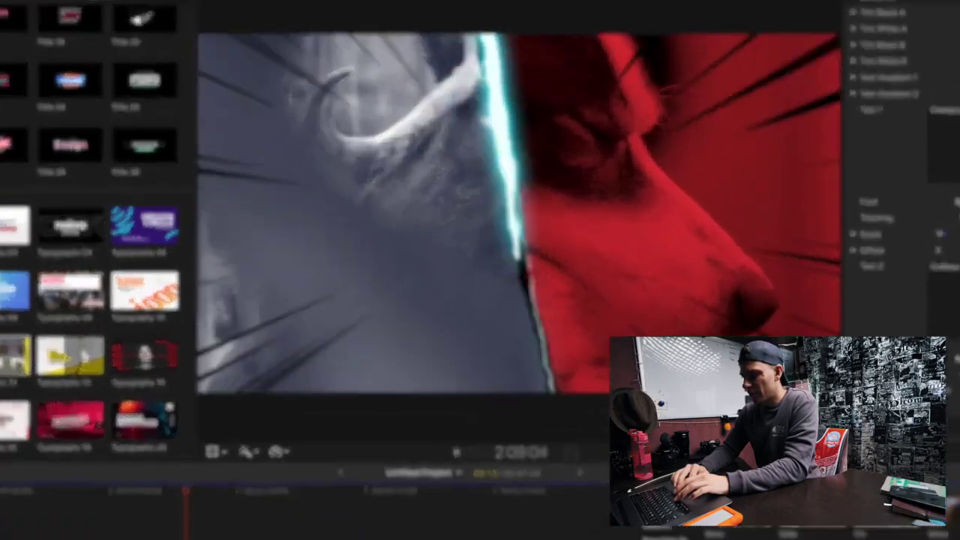